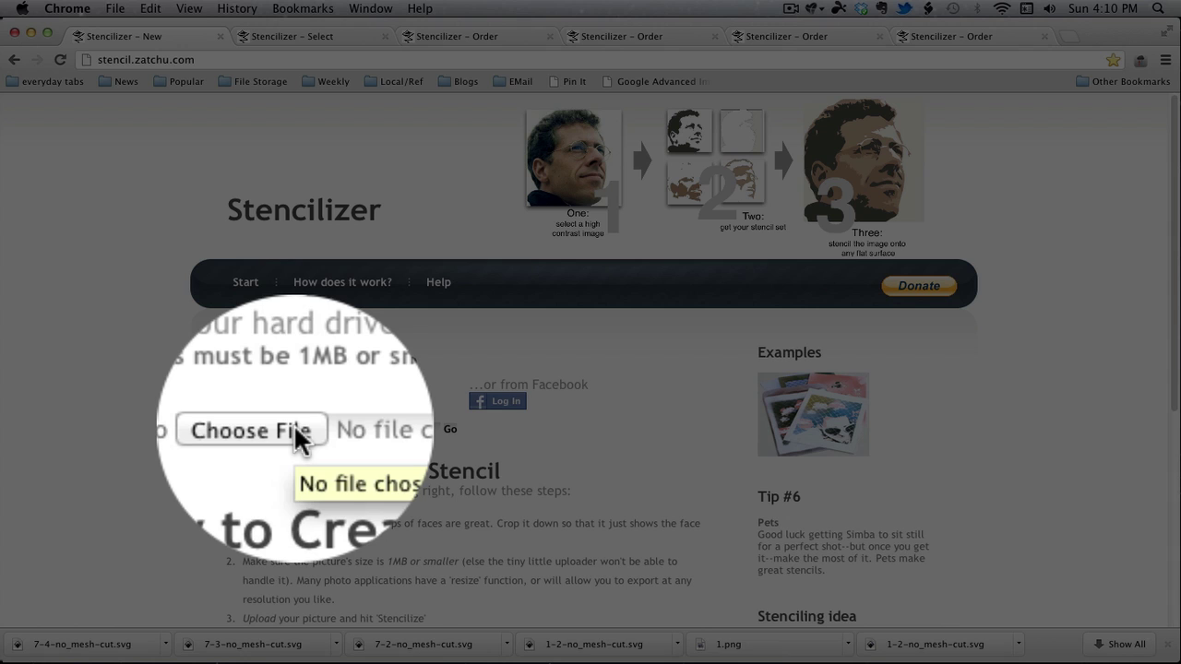
# - Upload the photo edub2.jpg to Stencilizer to generate its stencil versions
pyautogui.click(300, 430)
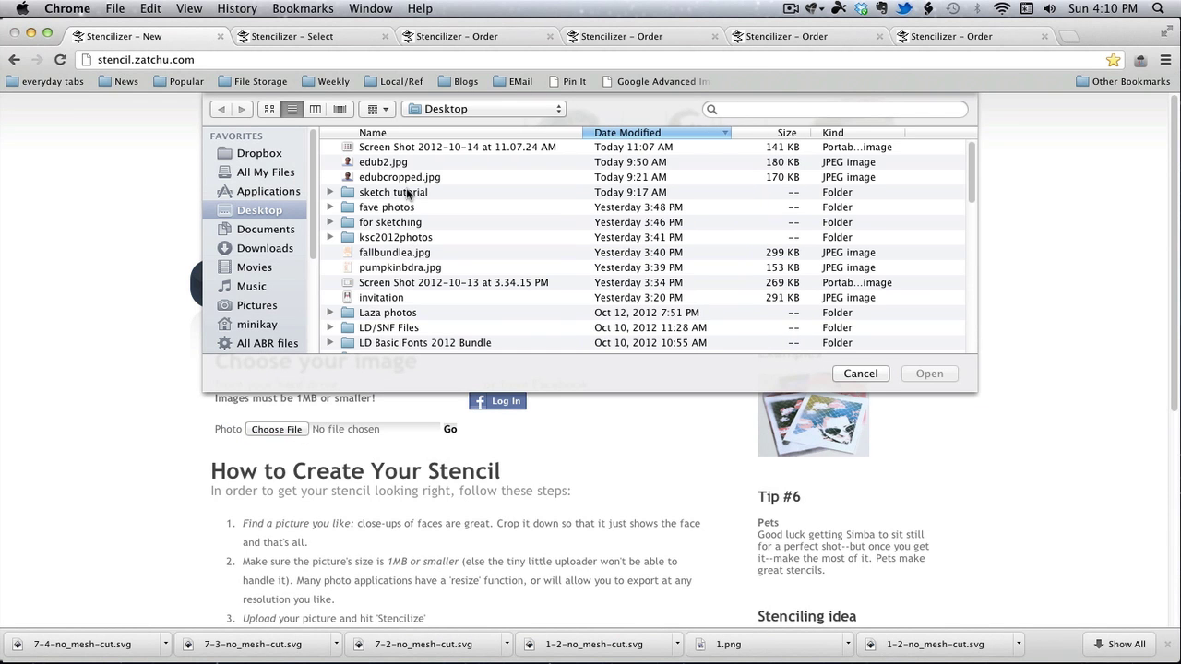
pyautogui.click(395, 163)
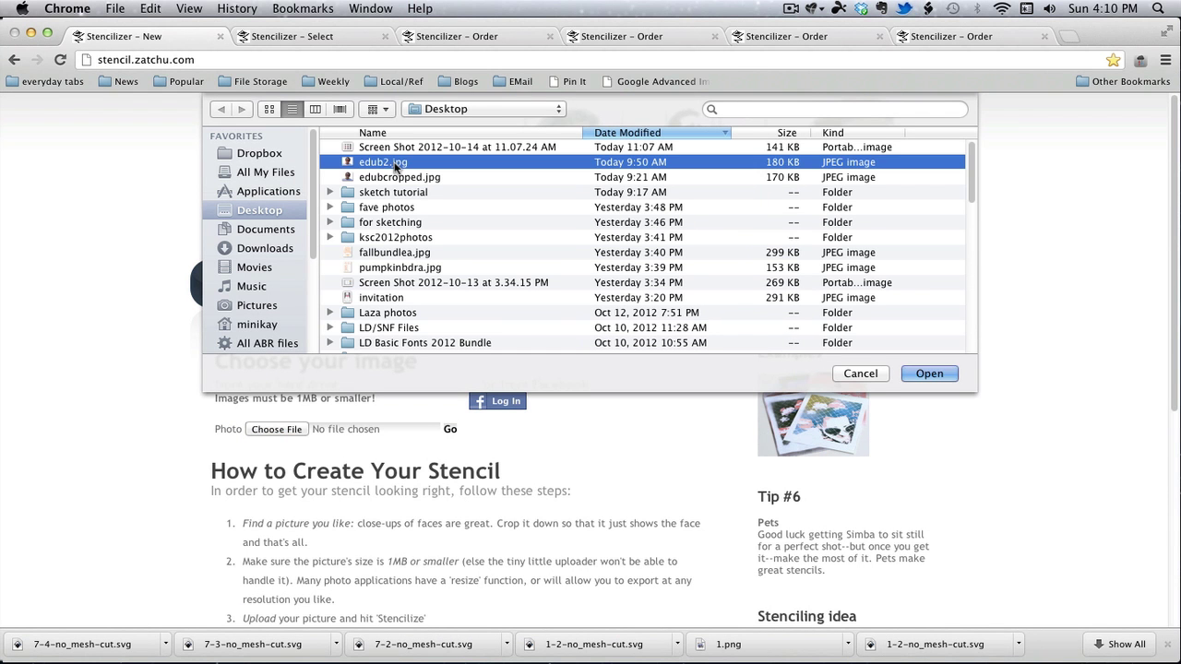
pyautogui.click(915, 375)
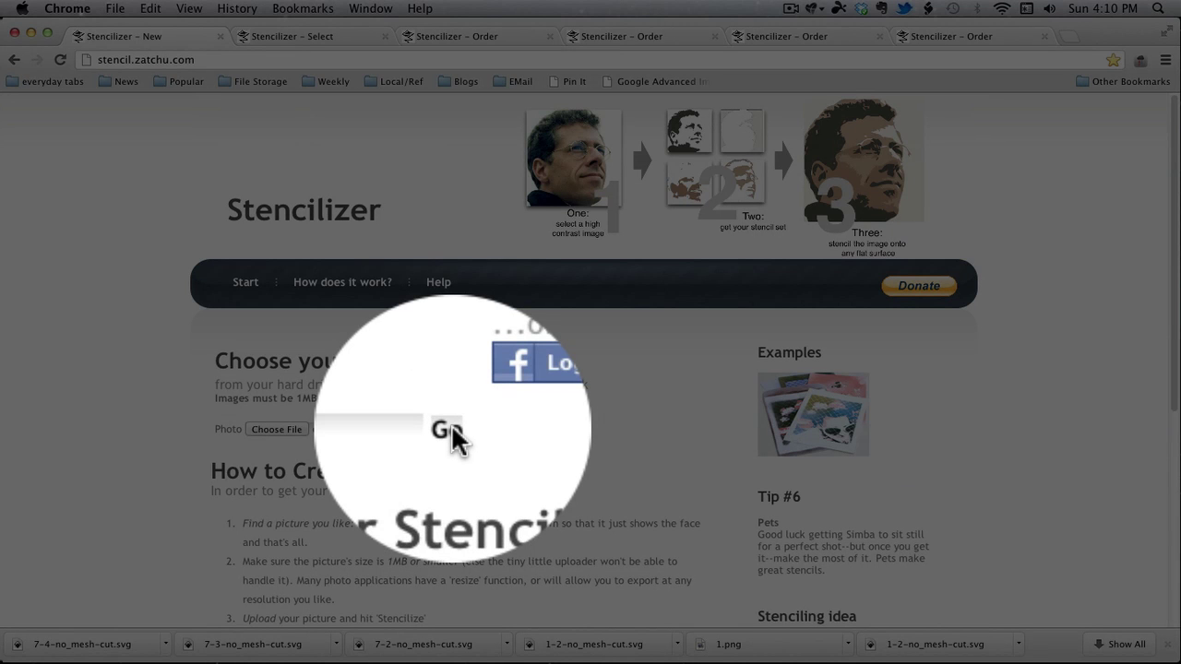
pyautogui.click(451, 430)
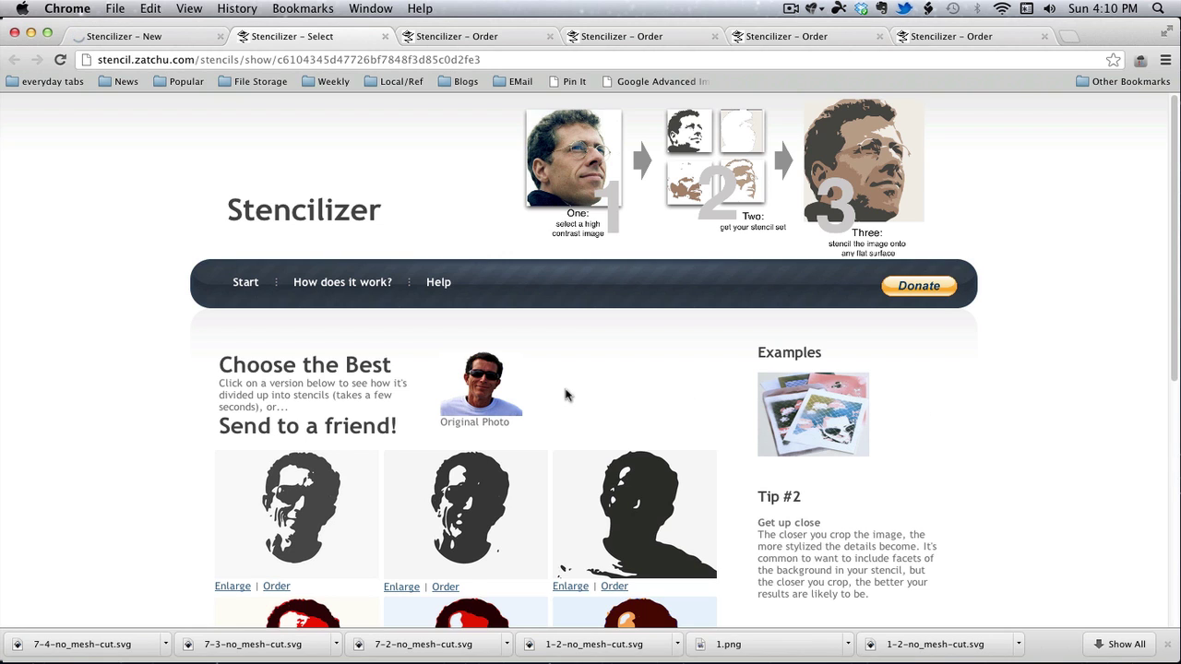
pyautogui.scroll(-5, 940, 458)
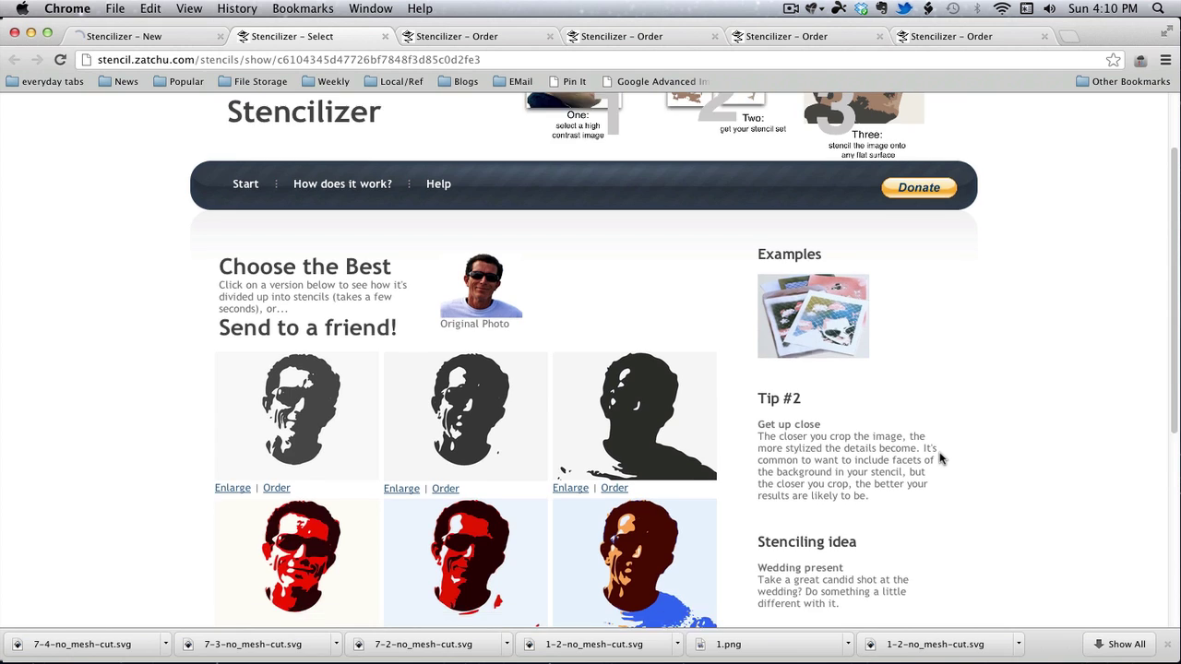
pyautogui.scroll(-2, 940, 458)
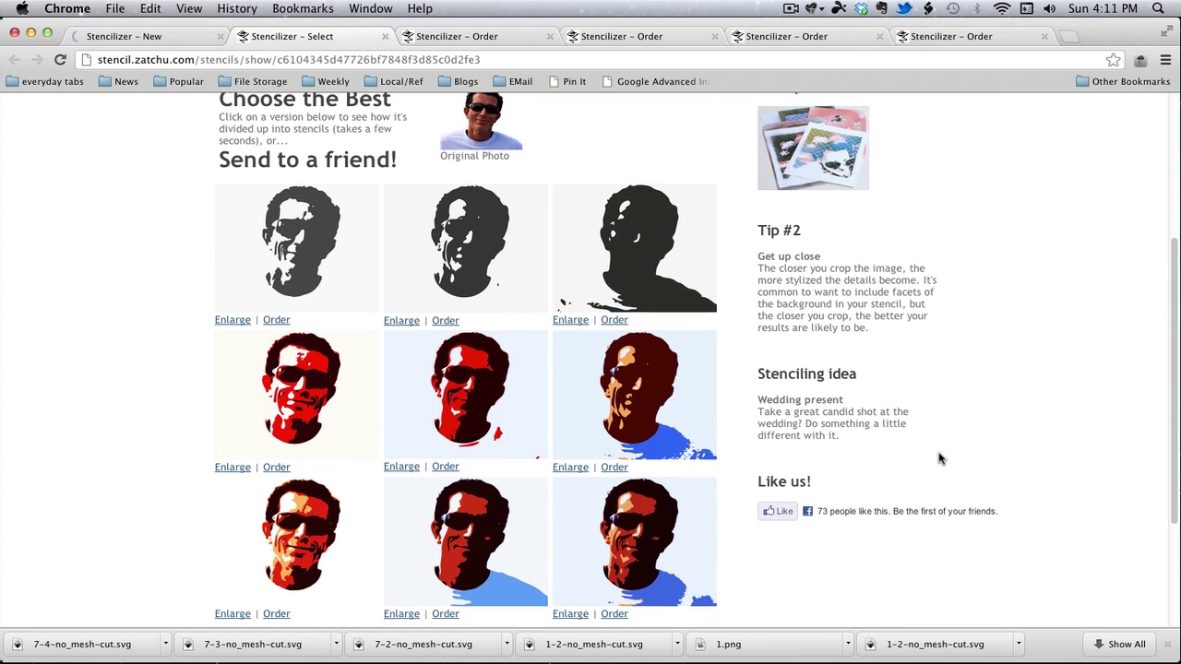
pyautogui.scroll(-1, 940, 458)
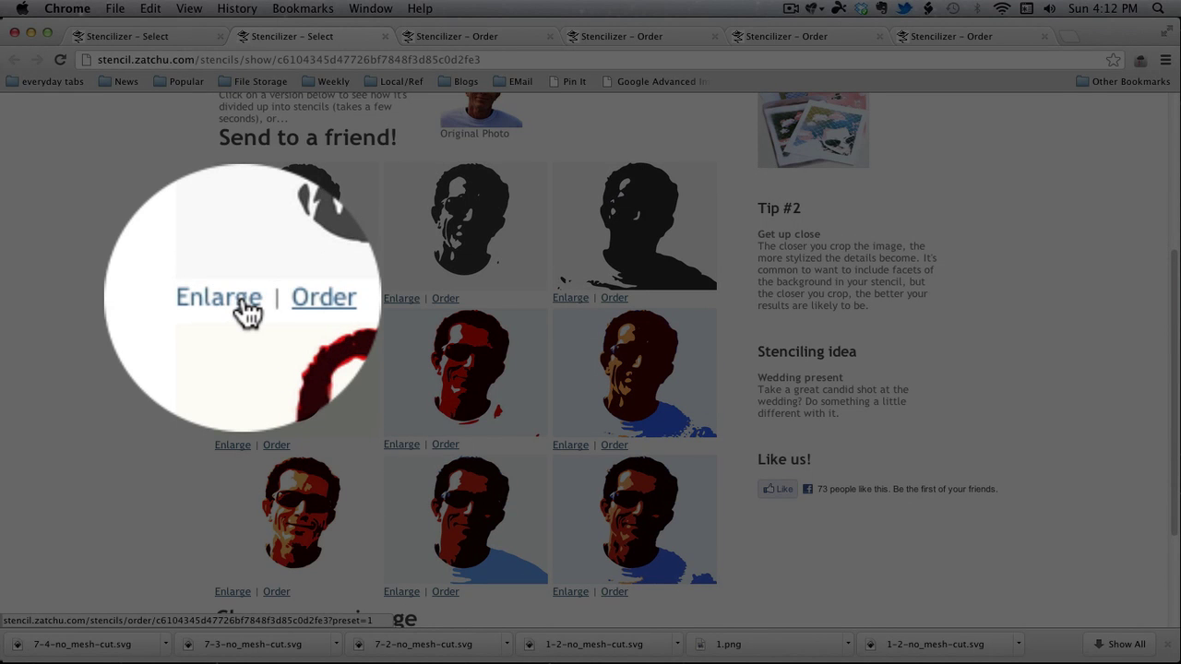
# - Enlarge the first black stencil version's preview and copy its stencil image
pyautogui.click(243, 304)
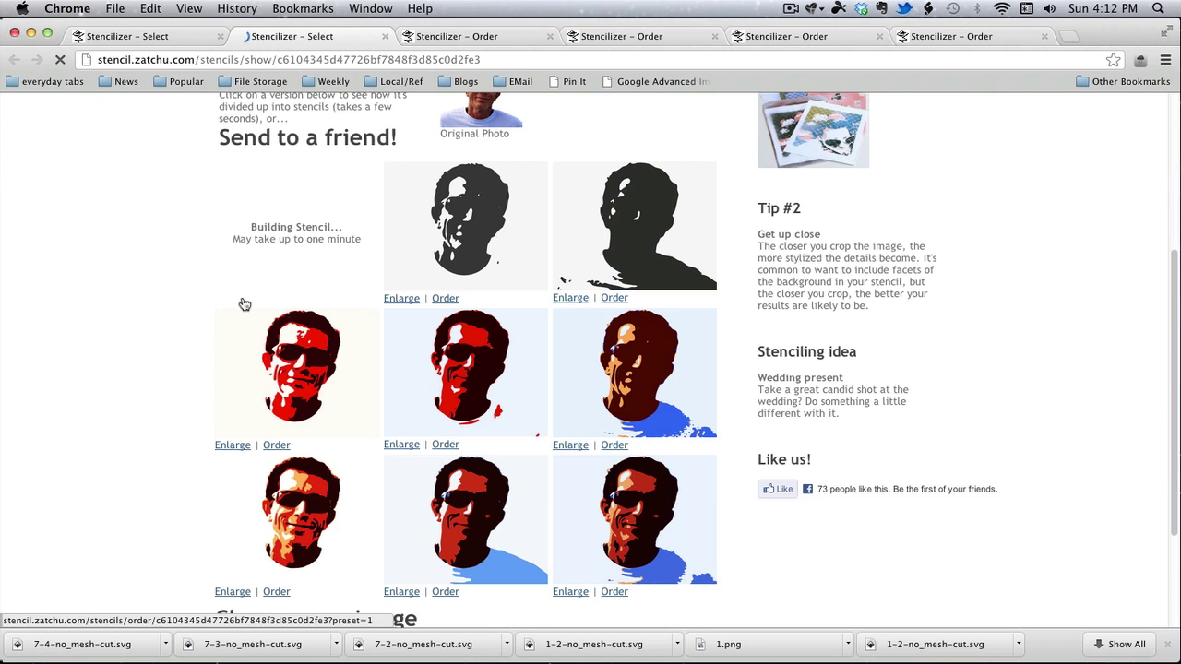
pyautogui.scroll(-3, 561, 195)
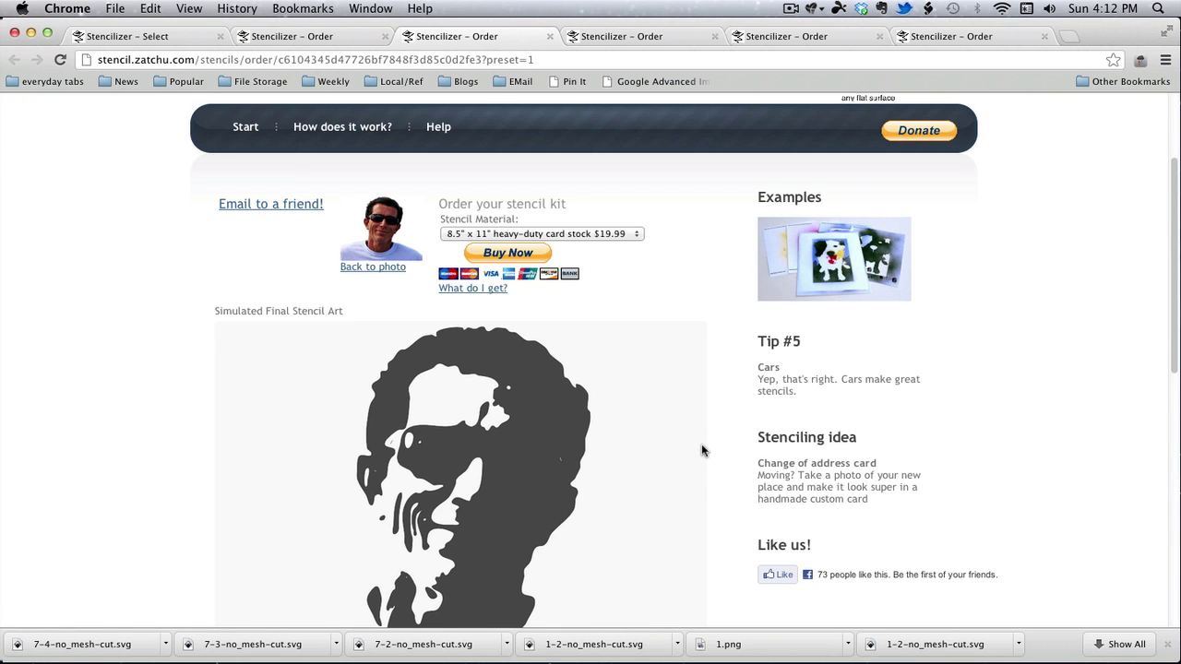
pyautogui.scroll(-3, 701, 450)
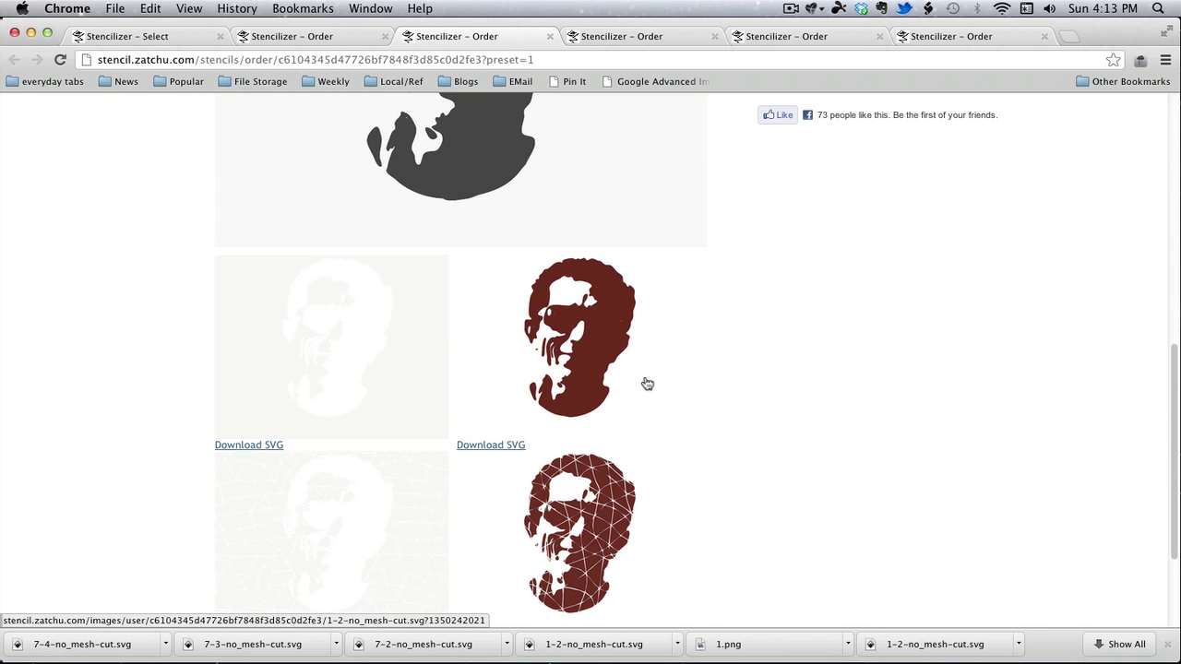
pyautogui.scroll(5, 706, 374)
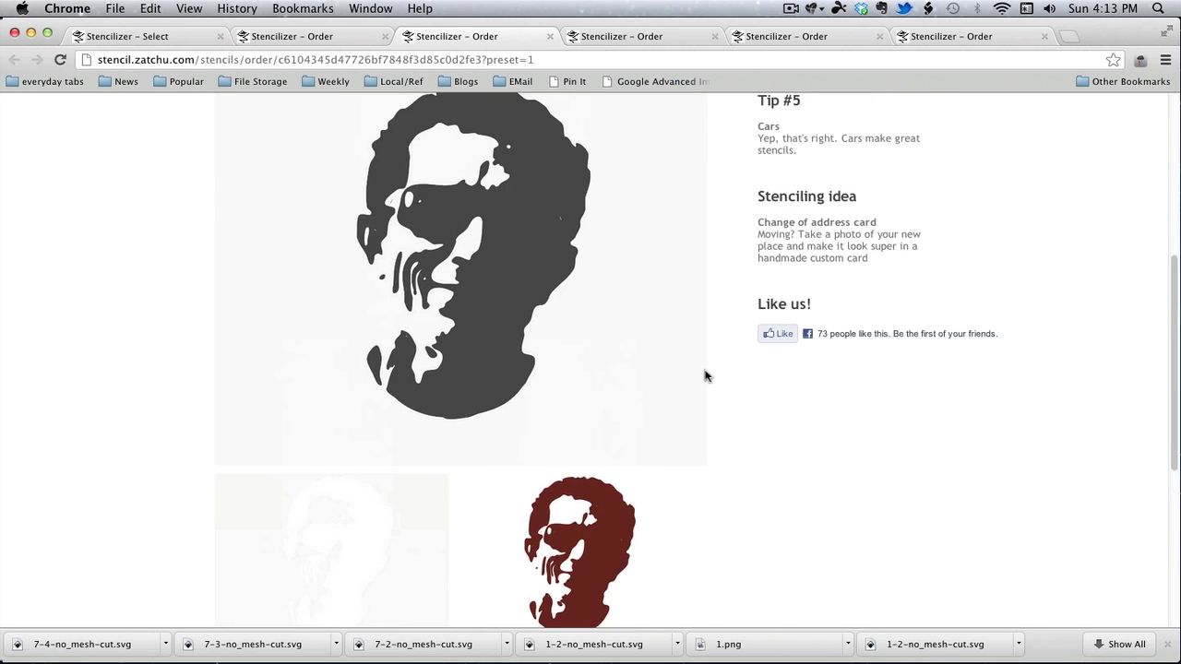
pyautogui.scroll(3, 705, 375)
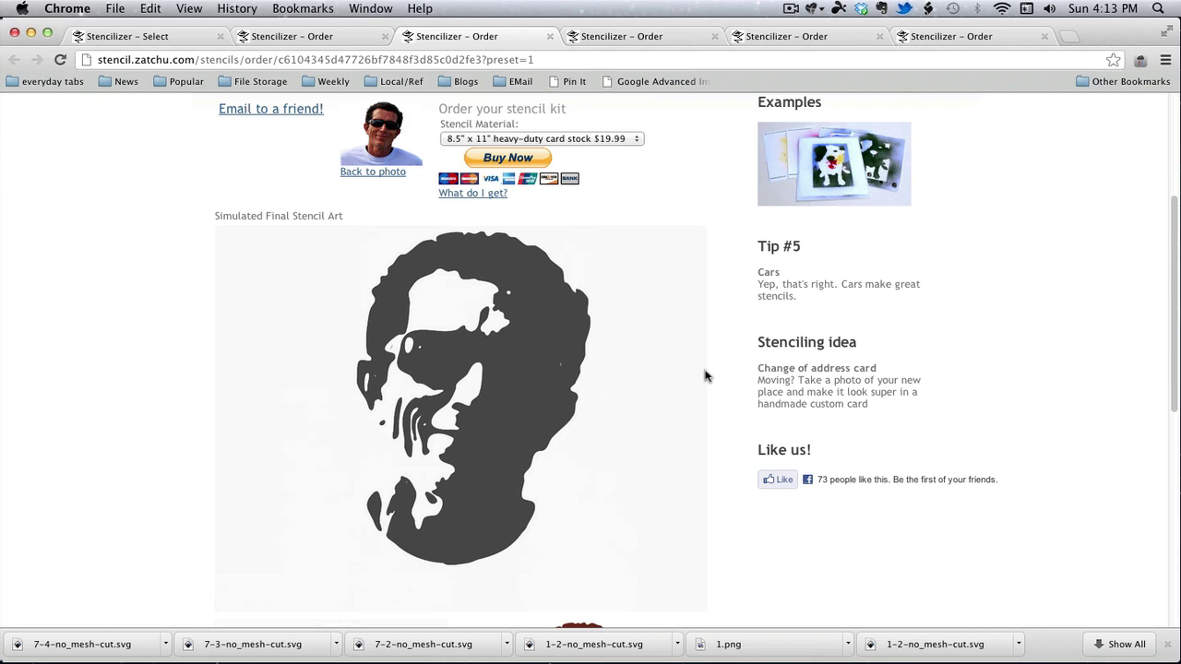
pyautogui.rightClick(595, 377)
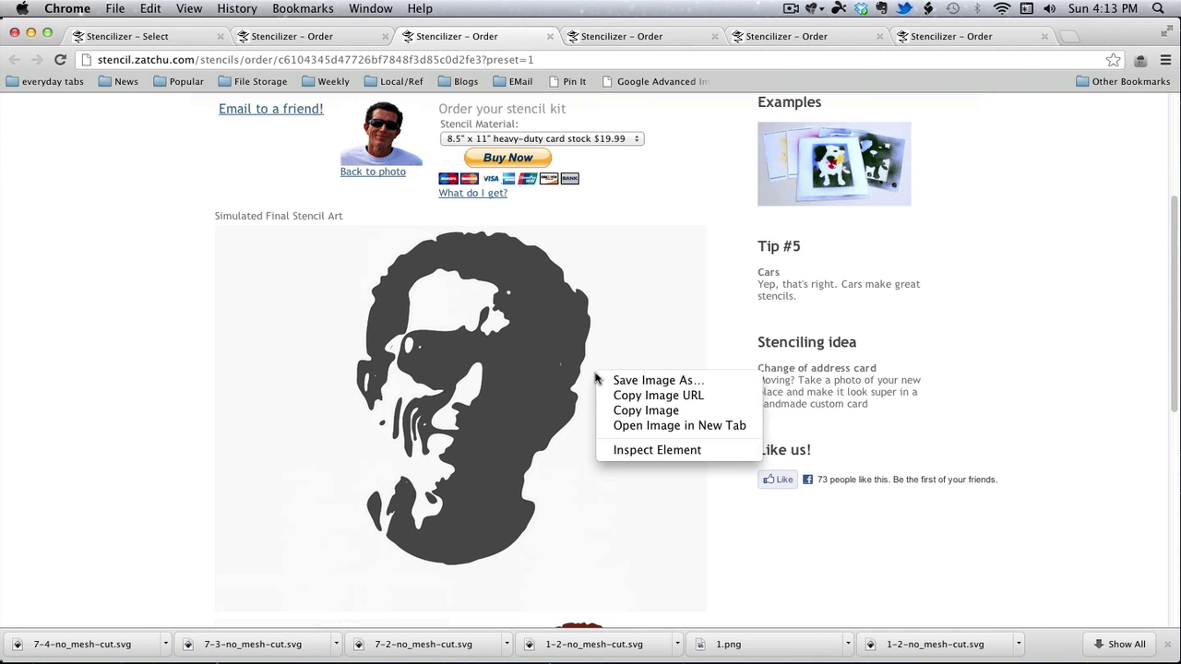
pyautogui.click(627, 412)
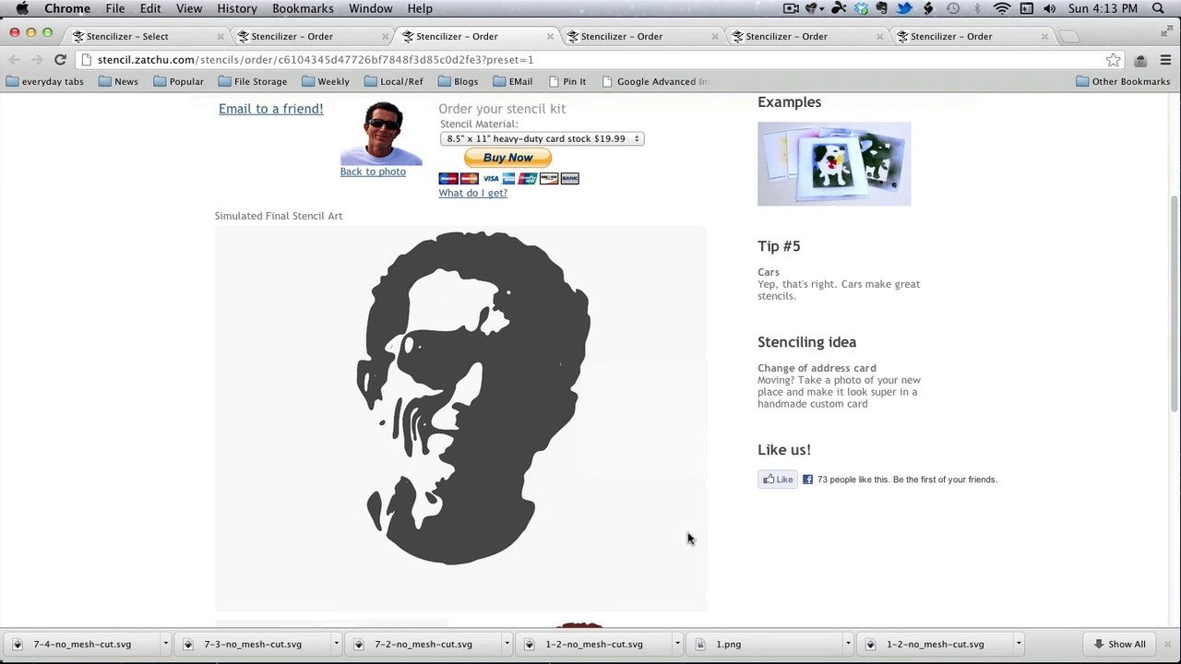
# - Paste the copied black face stencil onto the Silhouette Studio mat and move it up-left
pyautogui.click(687, 657)
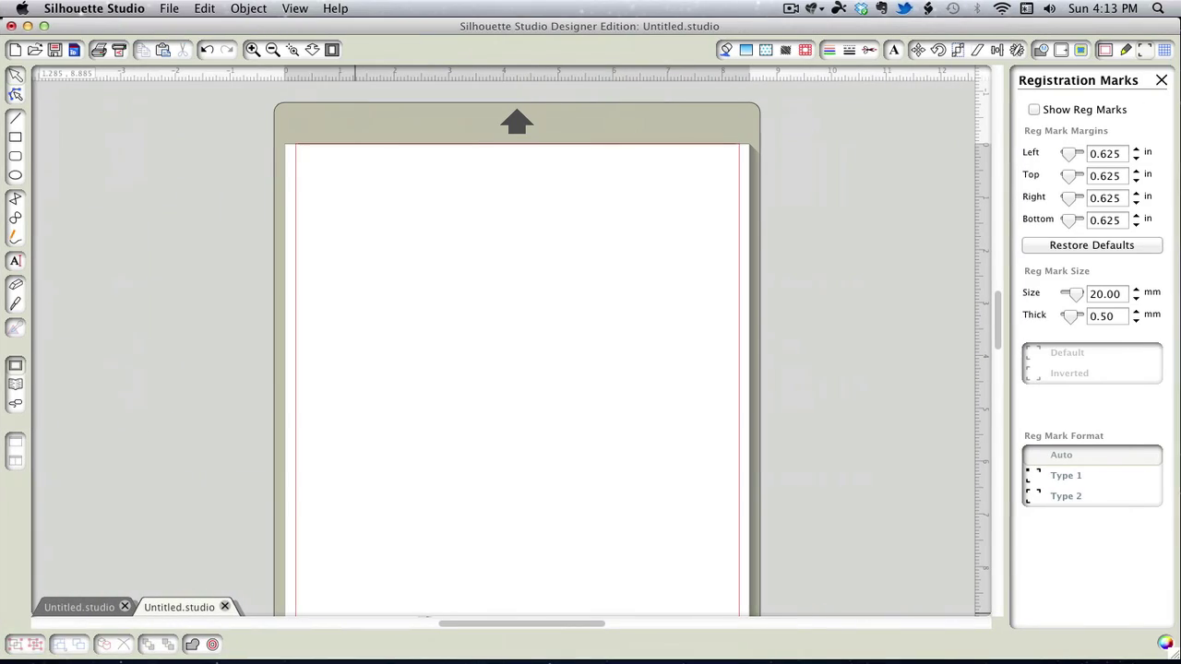
pyautogui.rightClick(481, 382)
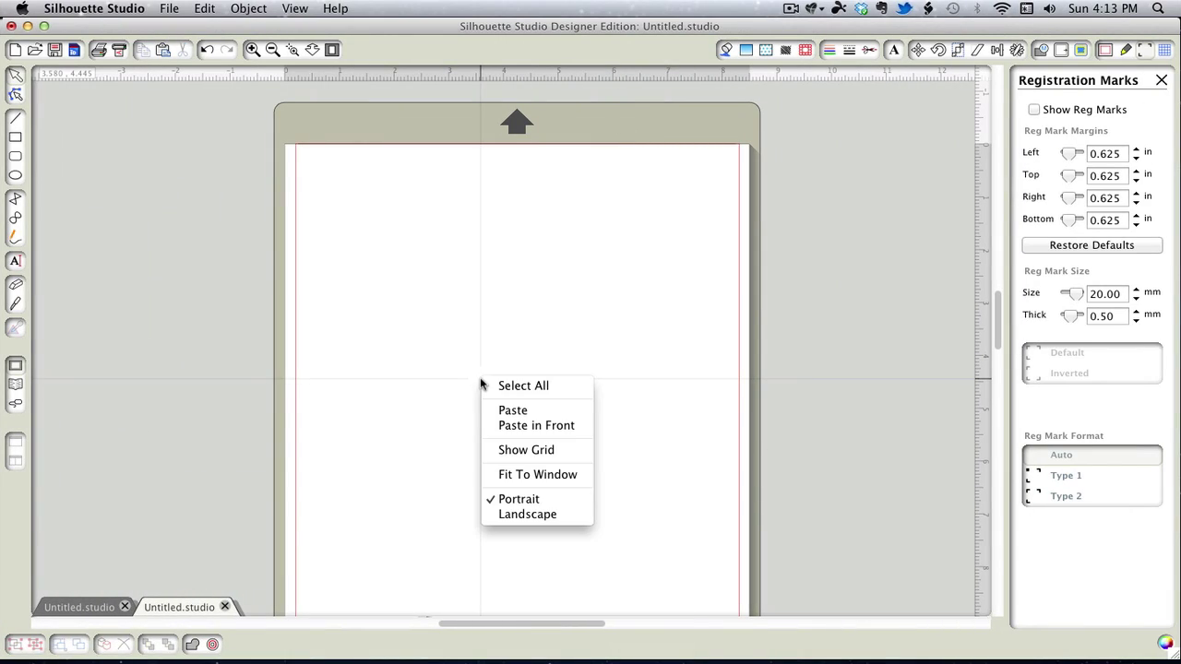
pyautogui.click(519, 412)
pyautogui.moveTo(518, 411); pyautogui.dragTo(239, 346)
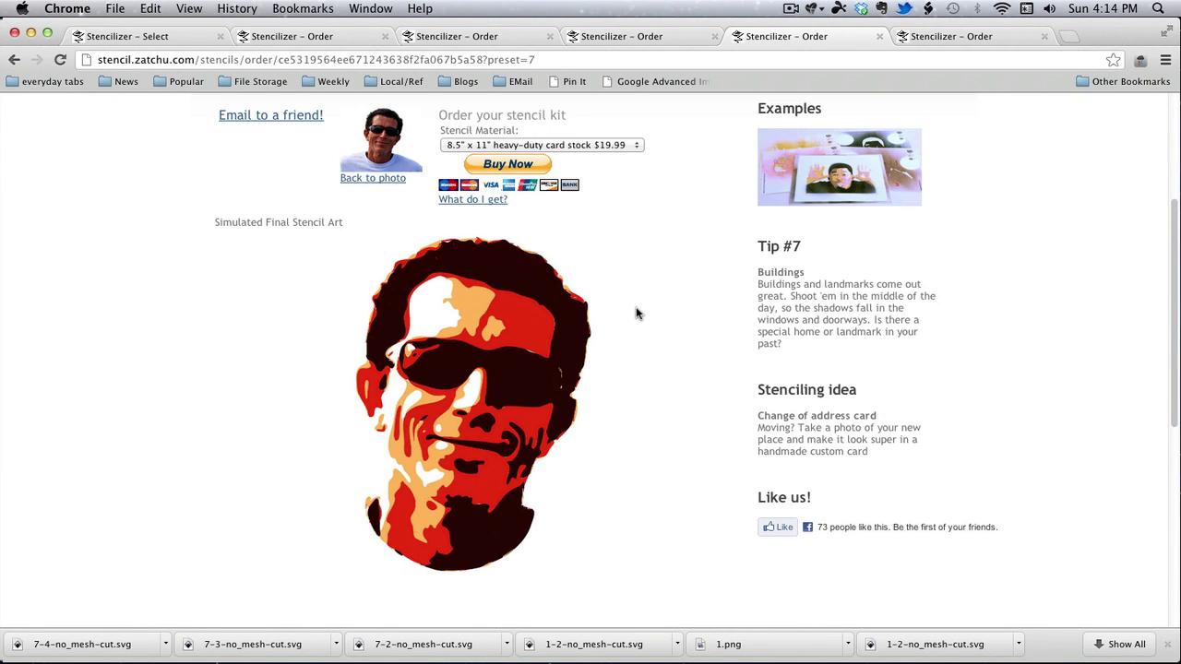
# - Copy the simulated final art image of the red, orange and dark colour stencil
pyautogui.rightClick(635, 314)
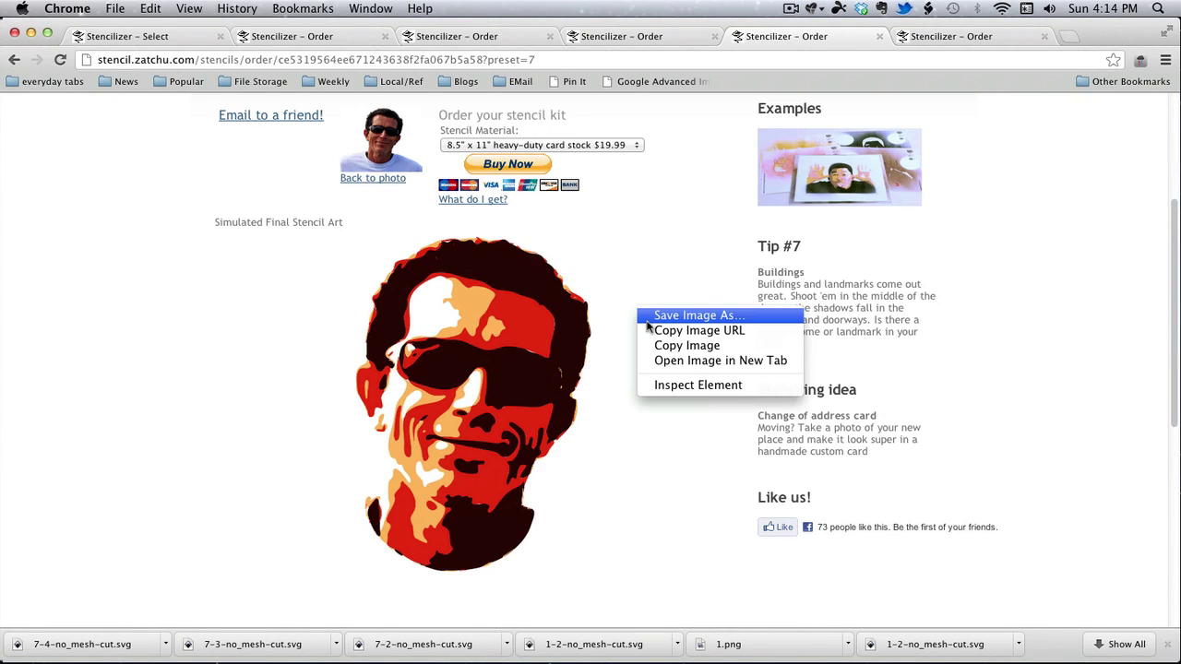
pyautogui.click(664, 345)
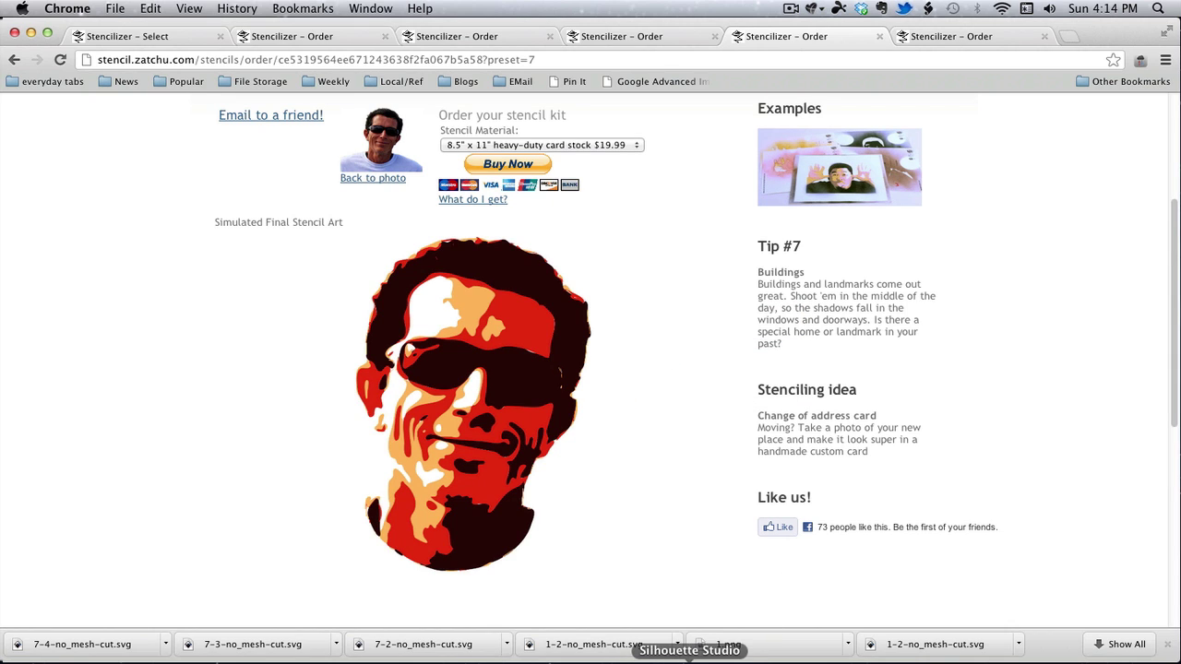
# - Paste the colour face stencil onto the Silhouette Studio mat beside the grey face
pyautogui.click(689, 660)
pyautogui.rightClick(517, 408)
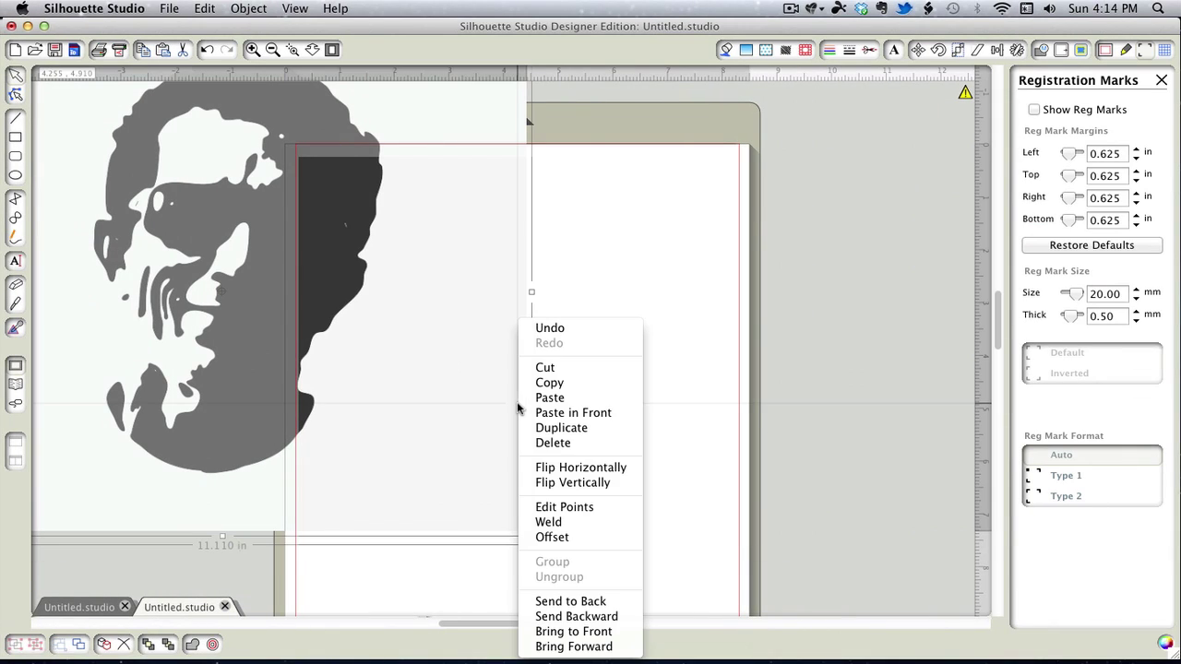
pyautogui.click(645, 382)
pyautogui.rightClick(648, 396)
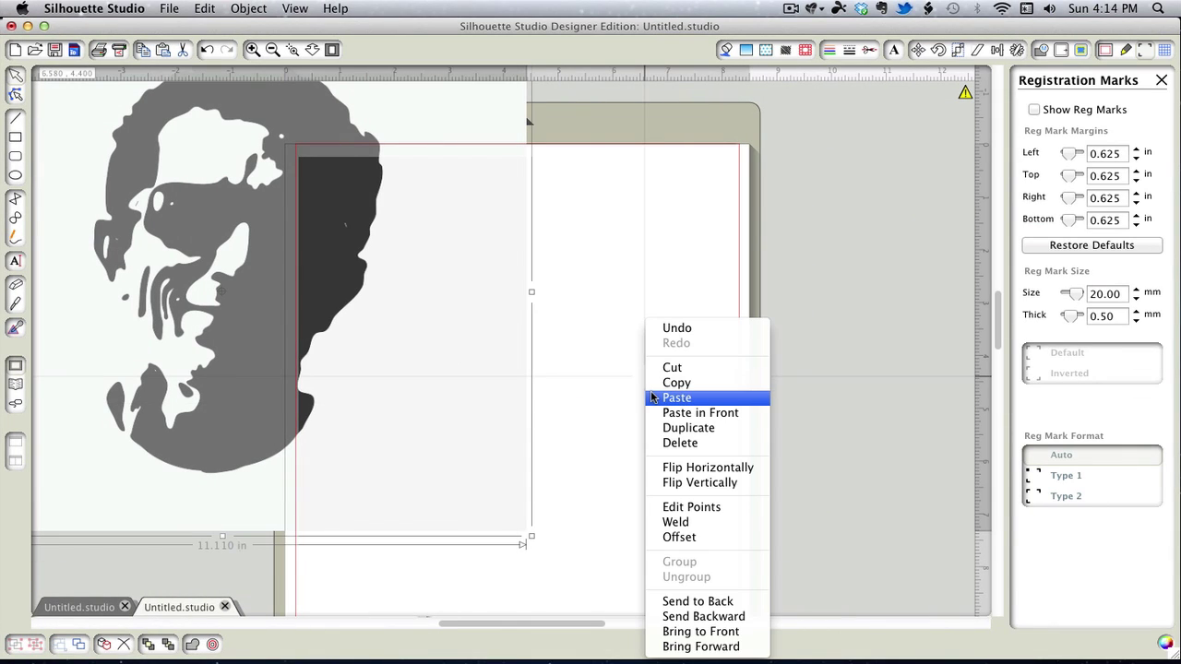
pyautogui.click(652, 396)
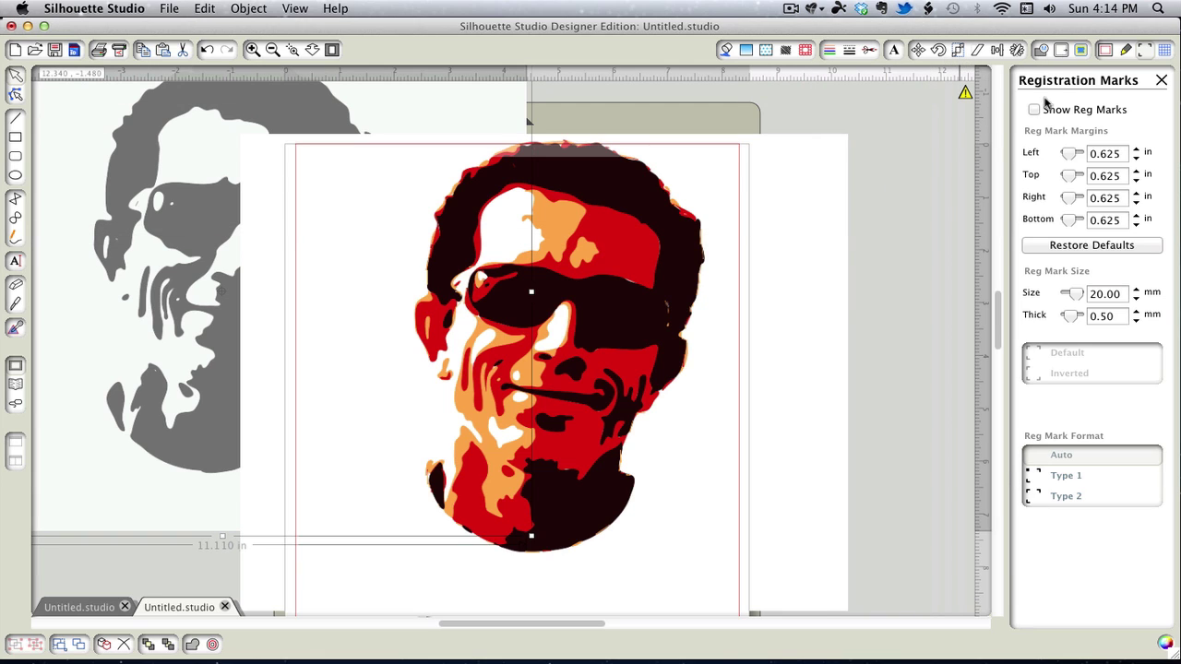
# - Trace the coloured sunglasses portrait with High Pass Filter off and threshold 33%
pyautogui.click(1080, 50)
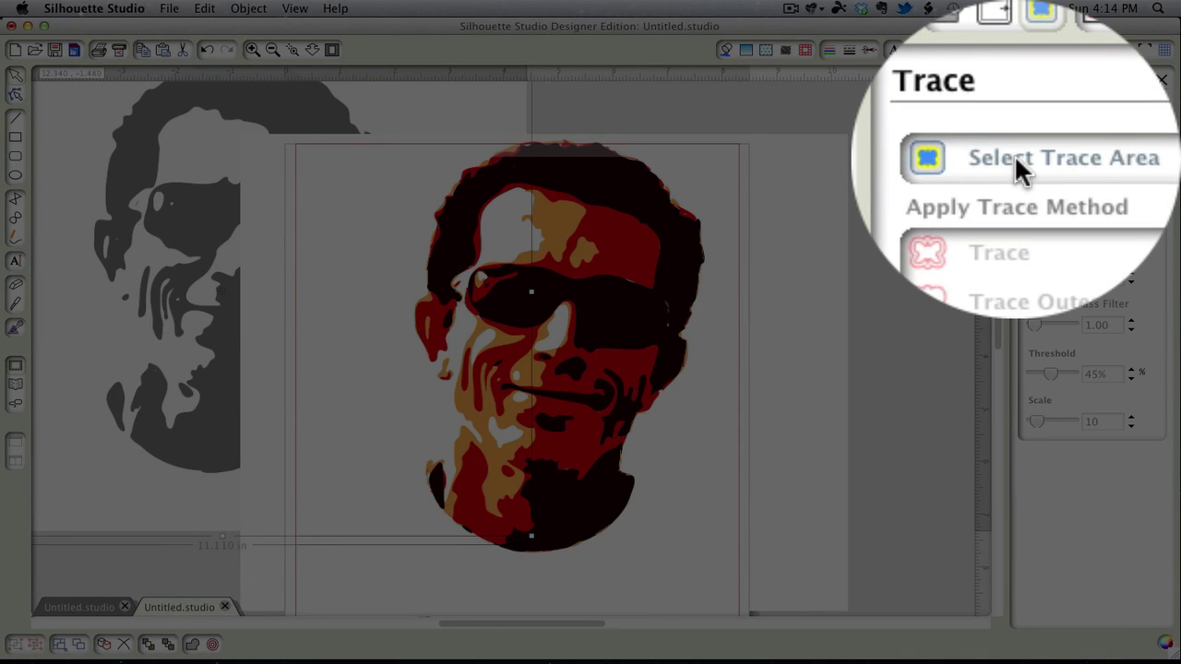
pyautogui.click(1068, 111)
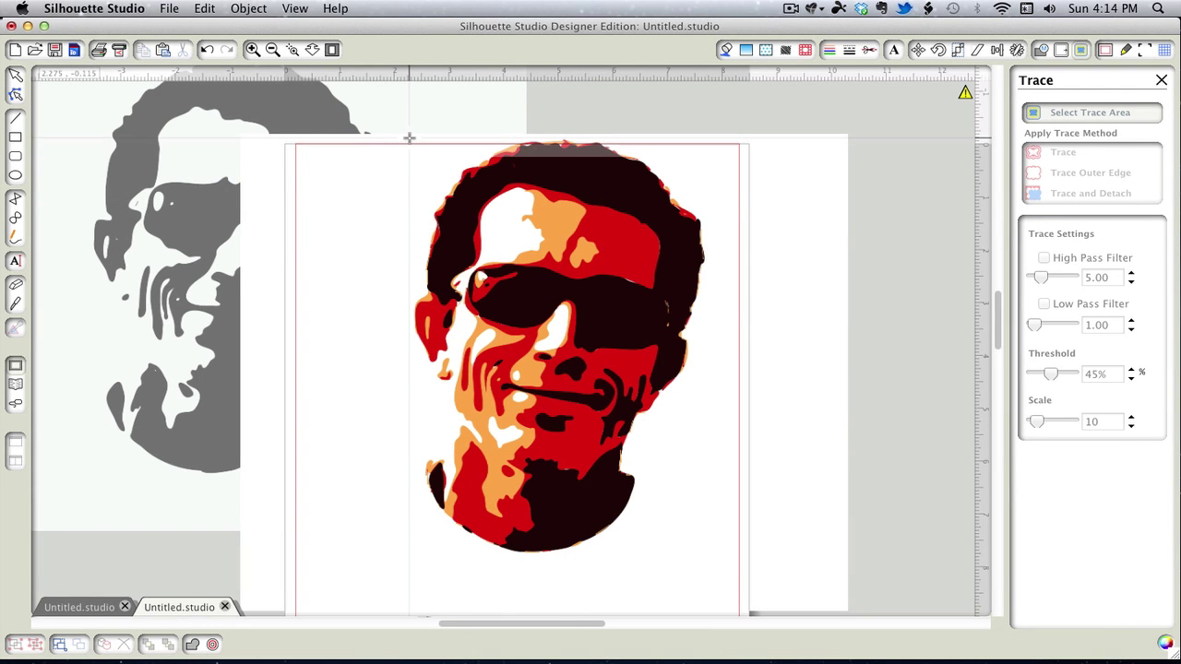
pyautogui.moveTo(409, 137)
pyautogui.mouseDown()
pyautogui.moveTo(568, 373)
pyautogui.moveTo(598, 510)
pyautogui.moveTo(713, 565)
pyautogui.mouseUp()
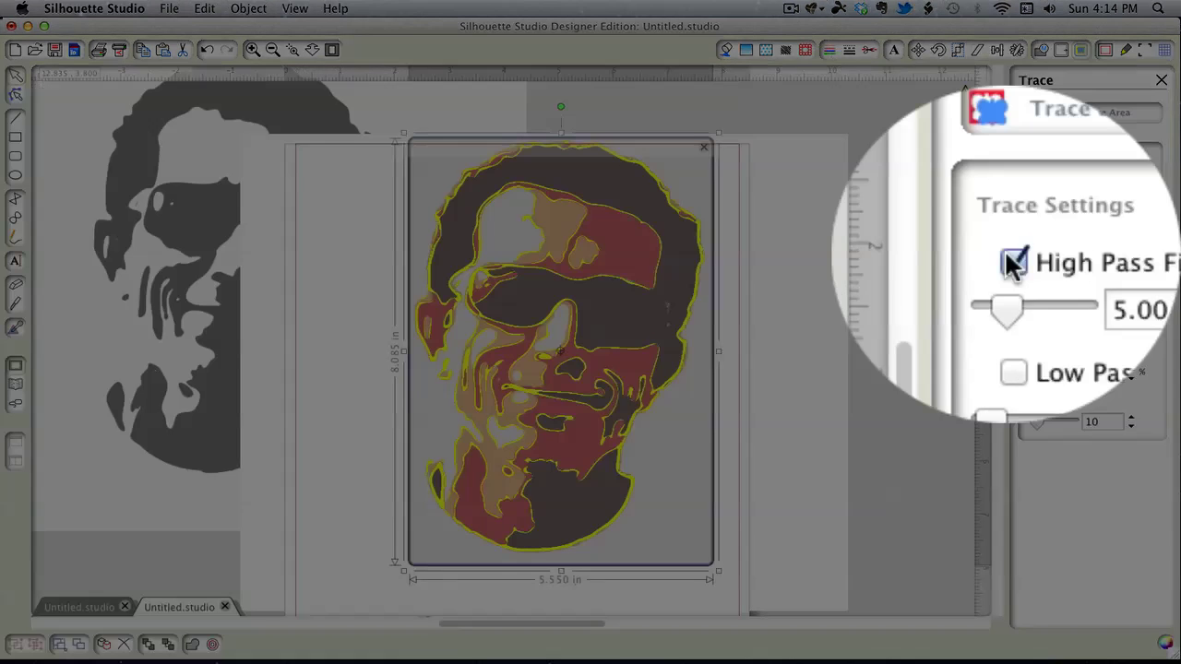
pyautogui.click(1013, 263)
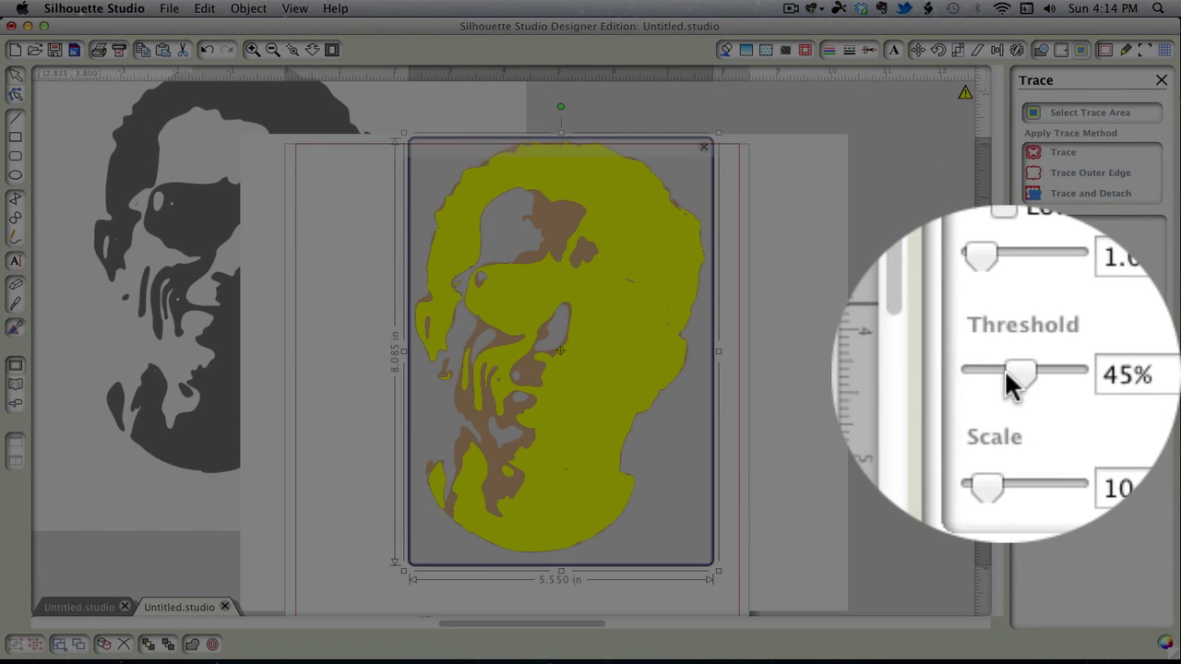
pyautogui.moveTo(1008, 378); pyautogui.dragTo(1006, 378)
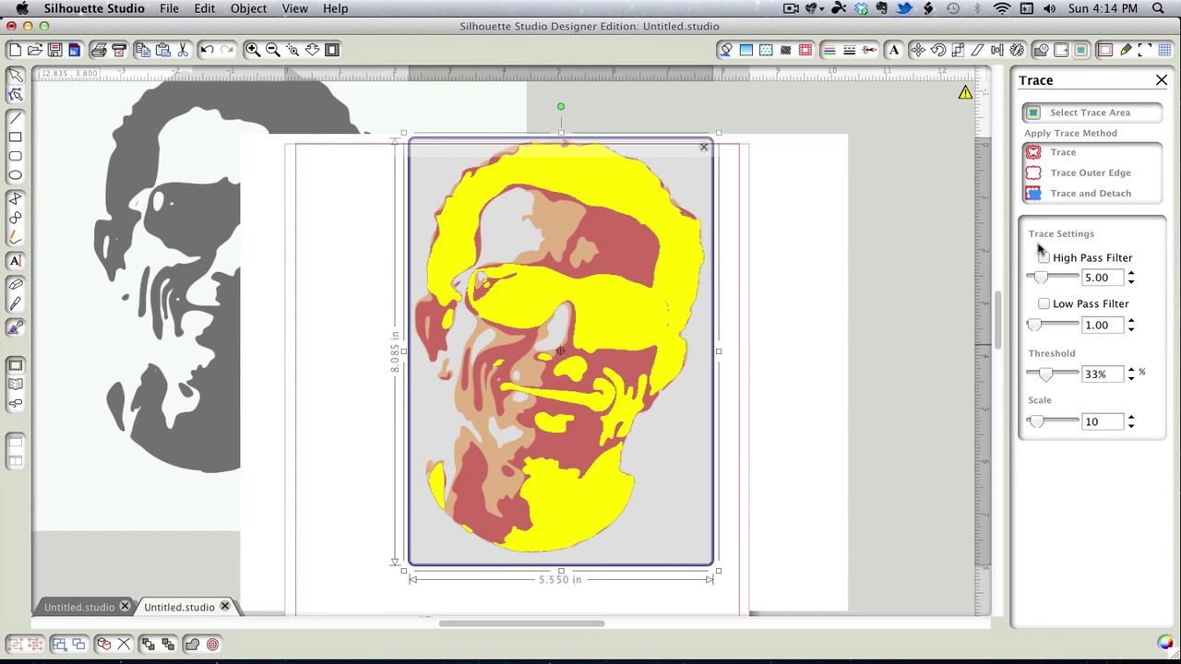
pyautogui.click(1059, 155)
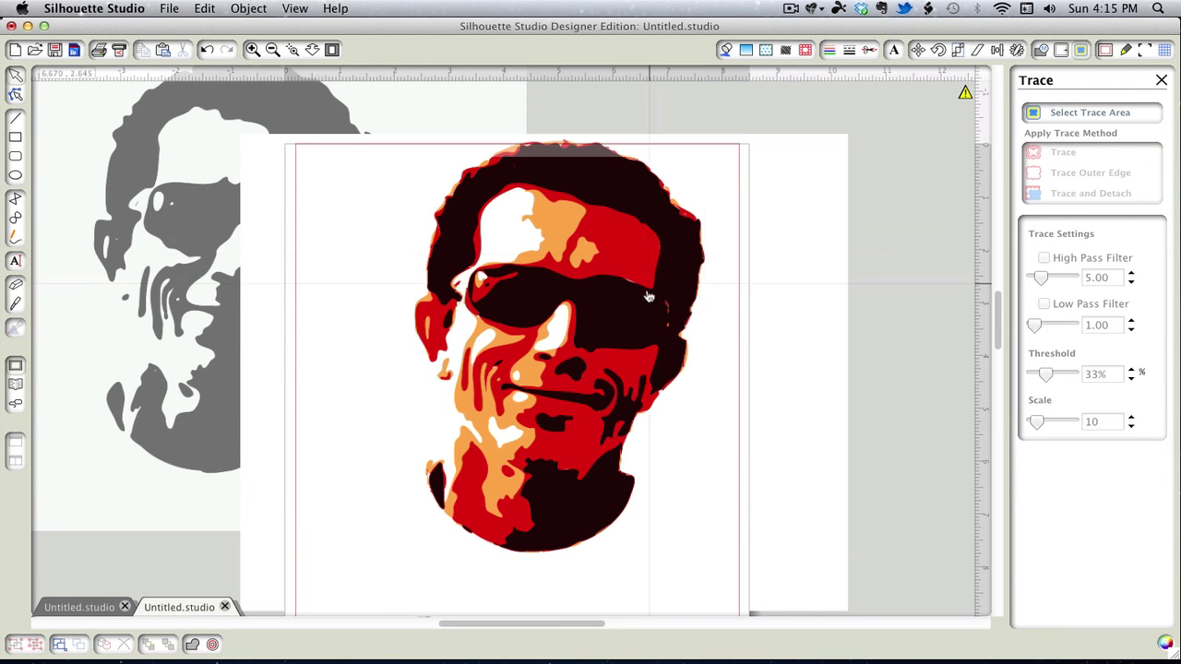
# - Delete the original coloured image, fill the traced face black, and move it aside
pyautogui.moveTo(637, 313); pyautogui.dragTo(951, 313)
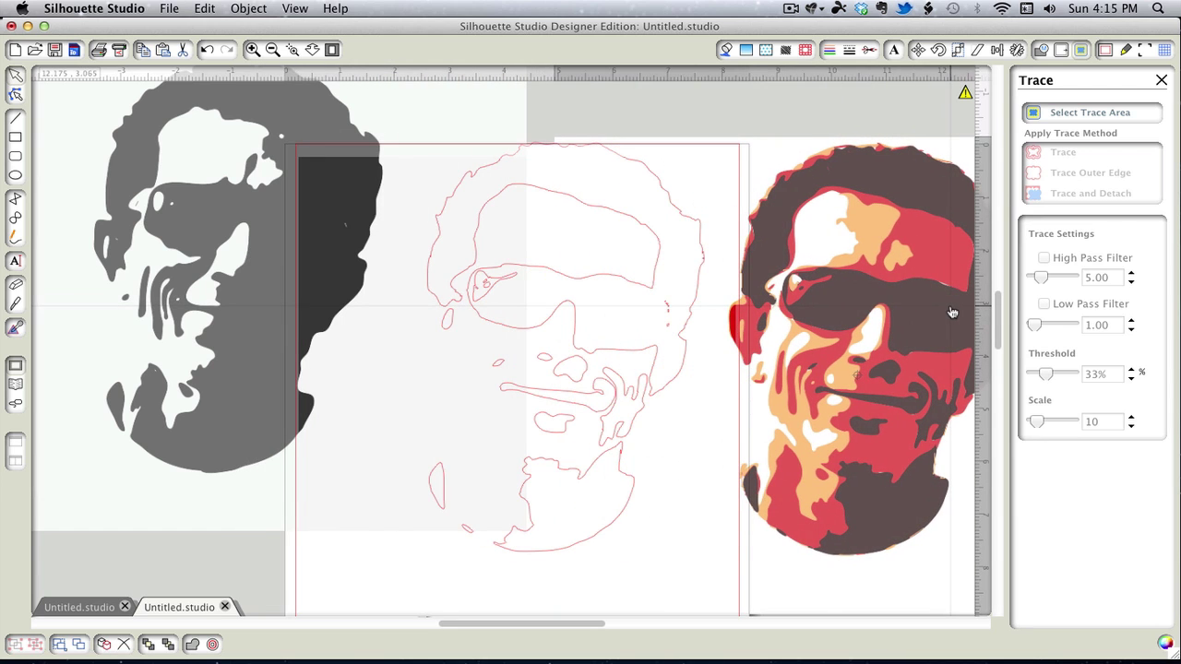
pyautogui.click(753, 311)
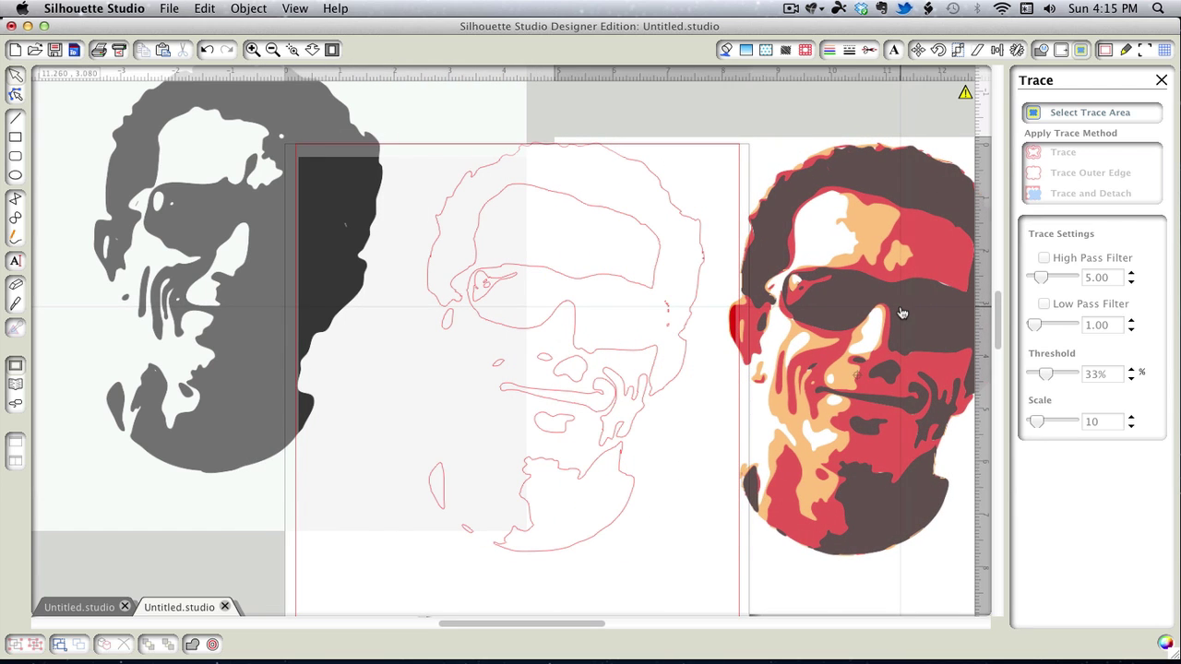
pyautogui.press('Delete')
pyautogui.click(701, 293)
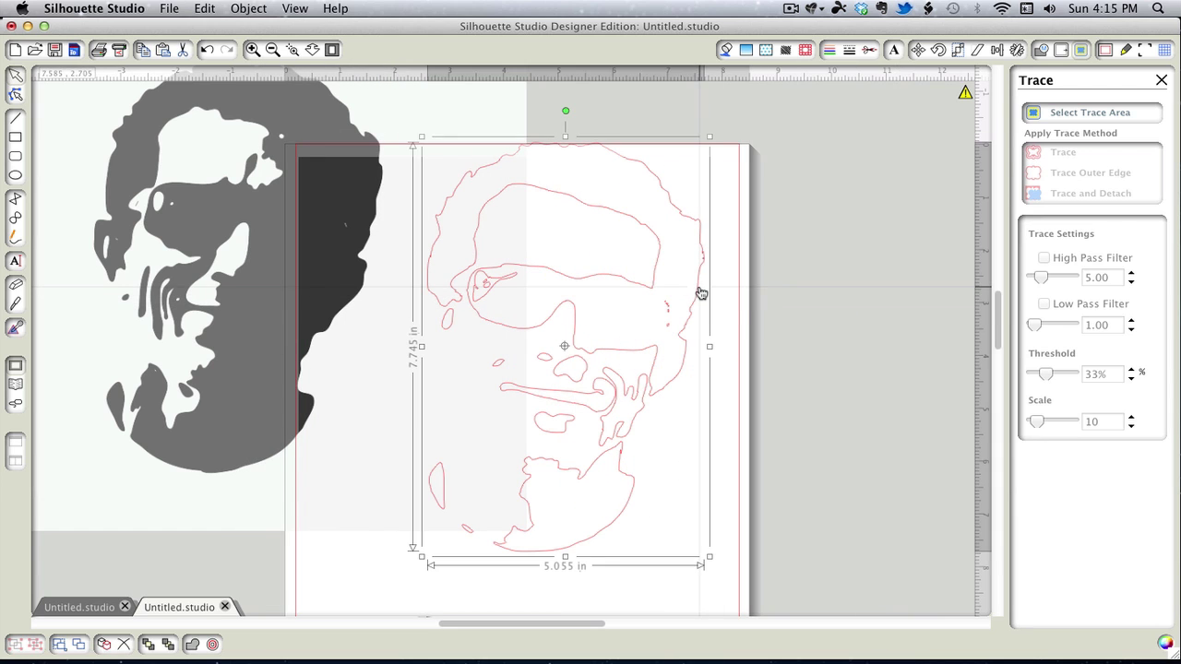
pyautogui.click(726, 50)
pyautogui.click(1029, 149)
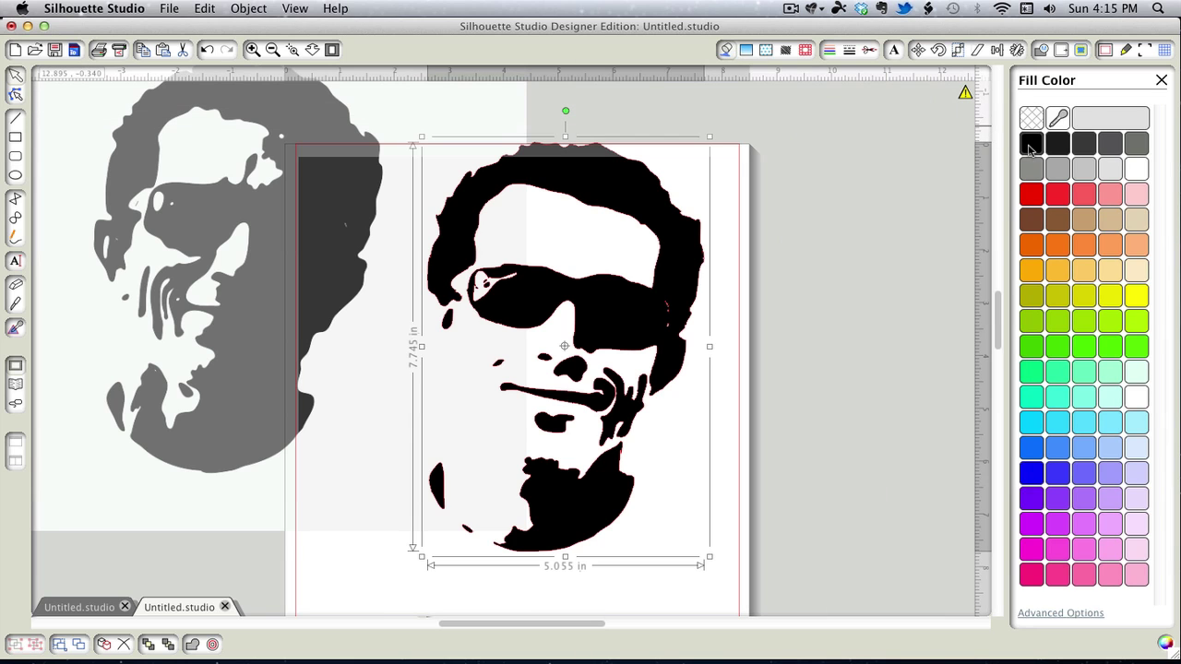
pyautogui.moveTo(636, 312); pyautogui.dragTo(914, 291)
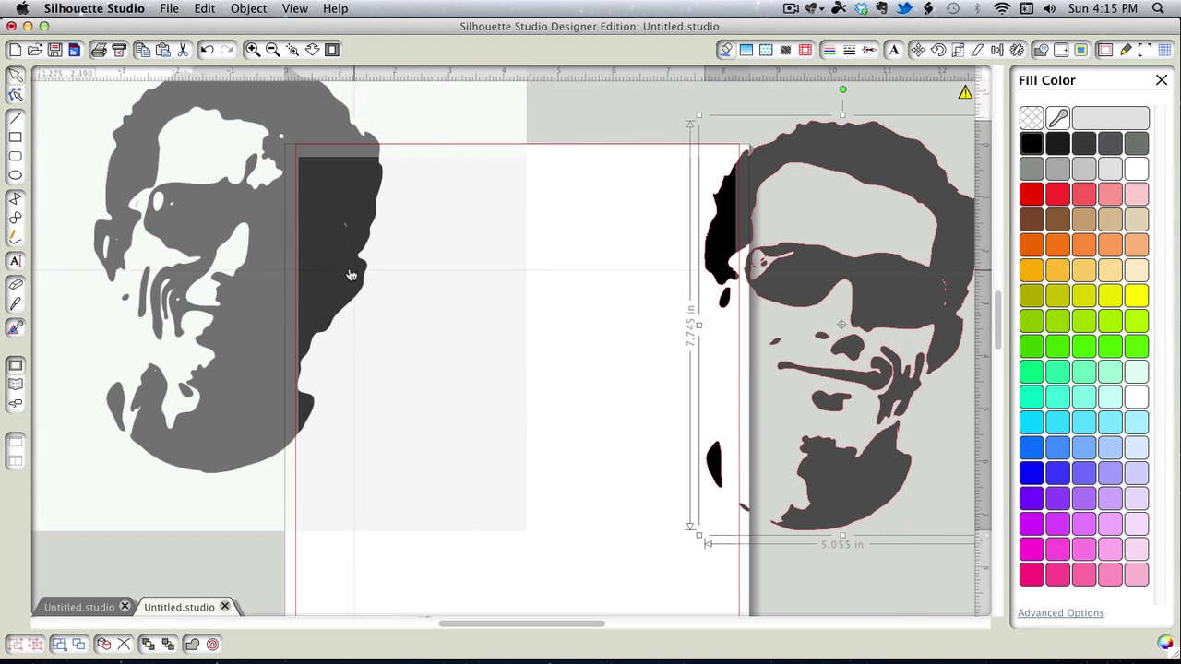
# - Centre the grey portrait on the page and clear the selection
pyautogui.moveTo(336, 269)
pyautogui.mouseDown()
pyautogui.moveTo(513, 321)
pyautogui.moveTo(504, 317)
pyautogui.moveTo(570, 366)
pyautogui.mouseUp()
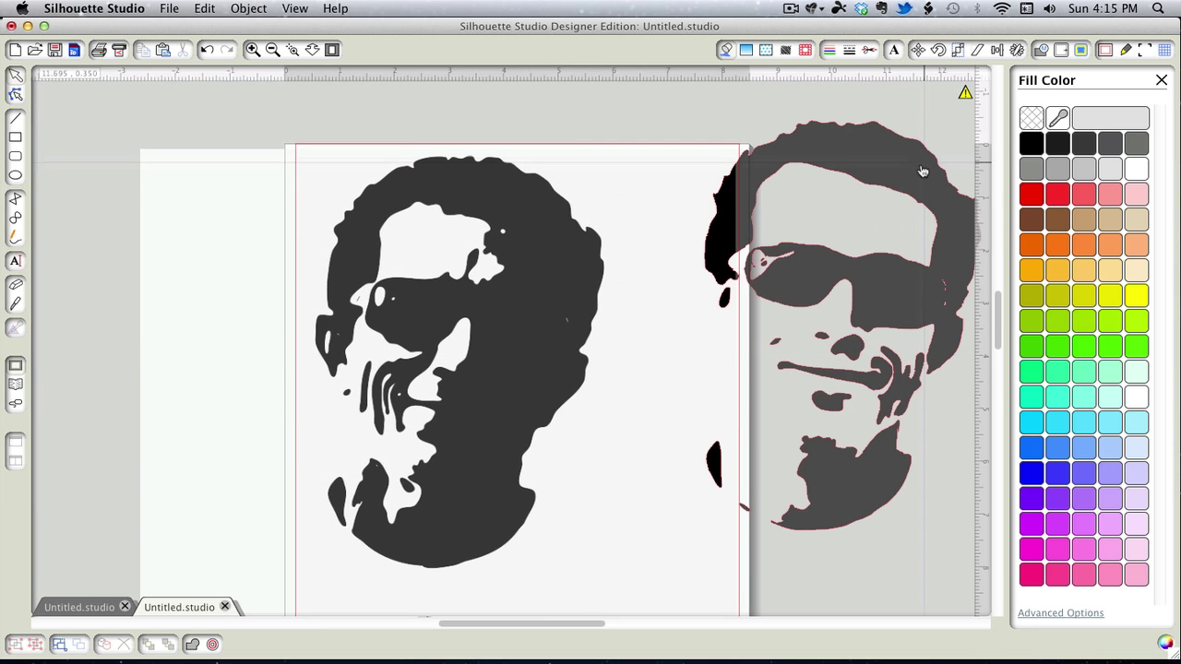
pyautogui.press('Escape')
pyautogui.click(1080, 52)
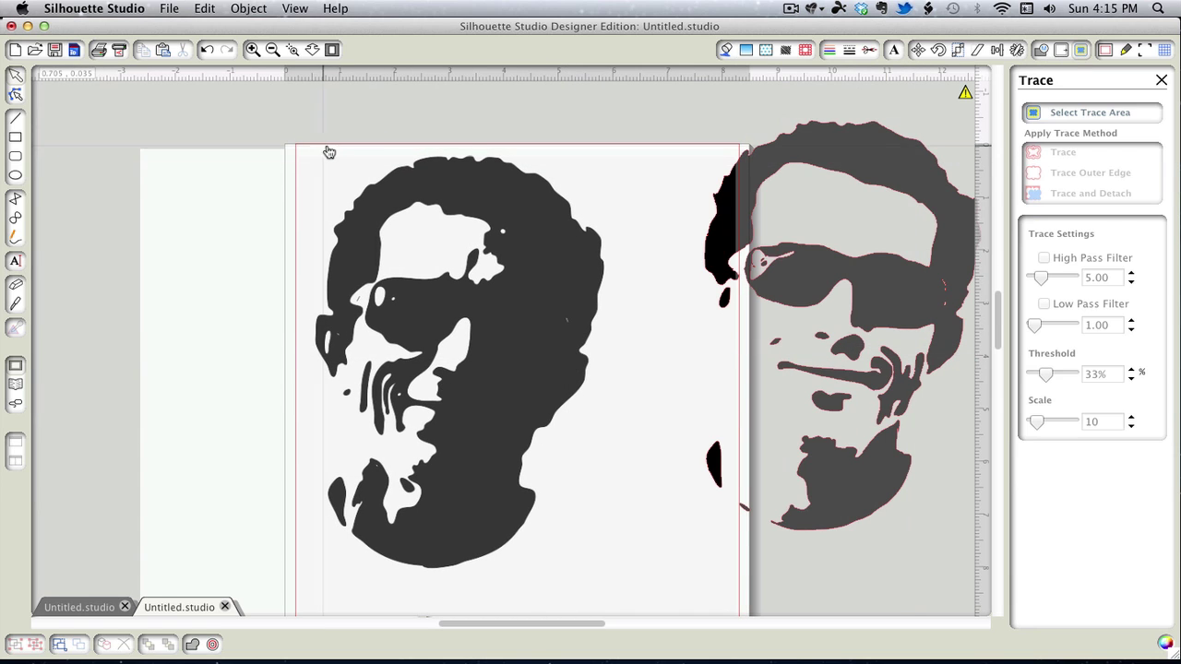
# - Trace the left grey portrait with High Pass Filter turned off
pyautogui.click(1066, 113)
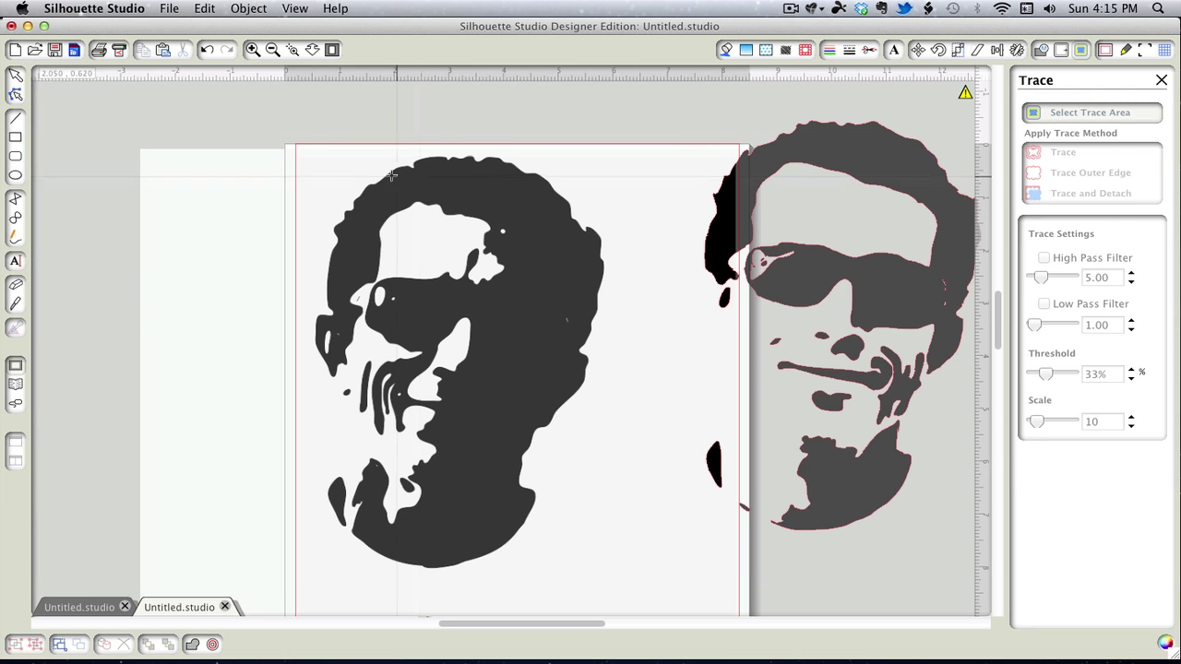
pyautogui.moveTo(298, 148)
pyautogui.mouseDown()
pyautogui.moveTo(519, 404)
pyautogui.moveTo(622, 579)
pyautogui.mouseUp()
pyautogui.click(1045, 258)
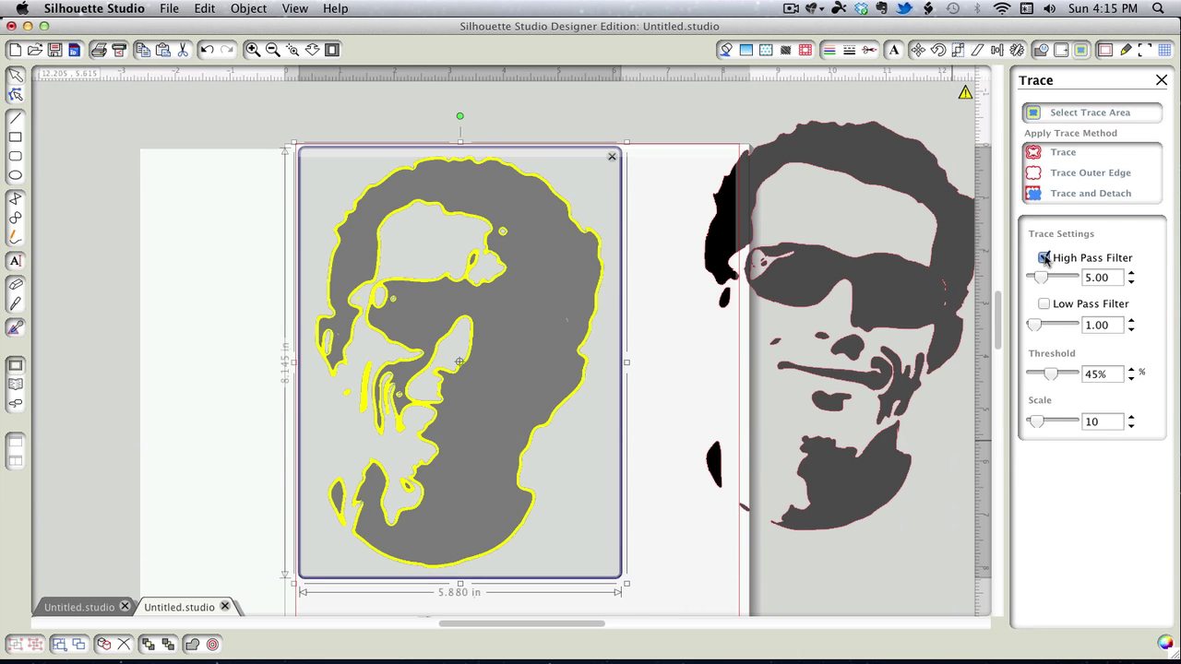
pyautogui.click(1063, 154)
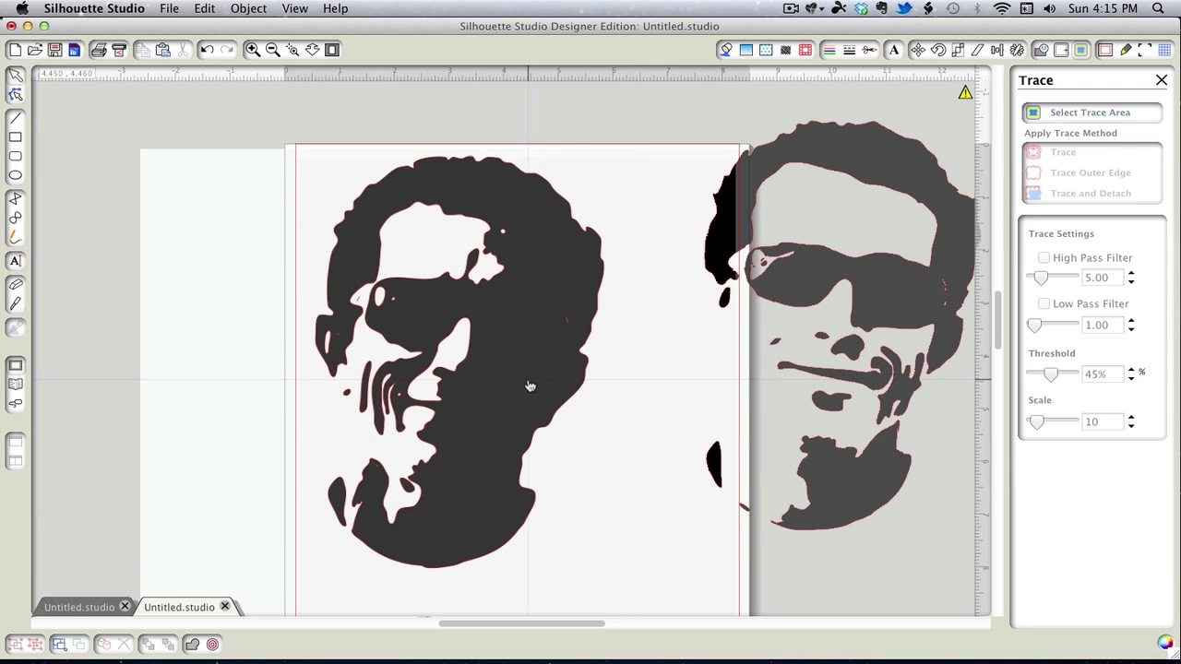
# - Move the original image aside and fill the traced left face black
pyautogui.moveTo(416, 407); pyautogui.dragTo(591, 407)
pyautogui.moveTo(657, 429); pyautogui.dragTo(654, 421)
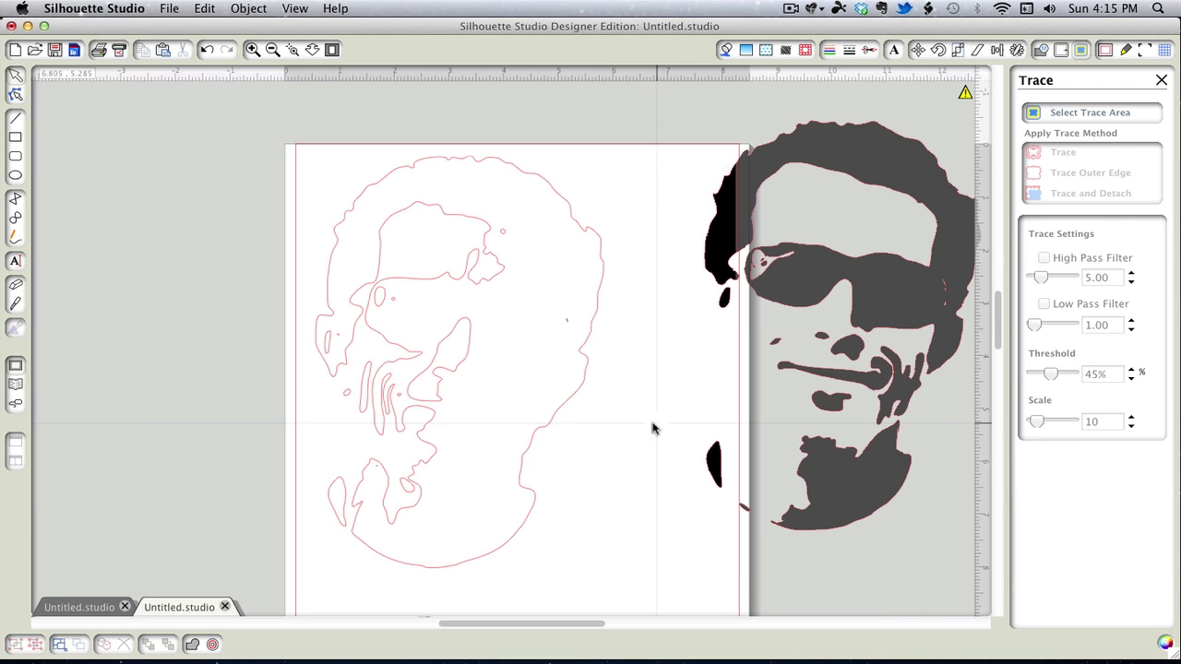
pyautogui.click(545, 438)
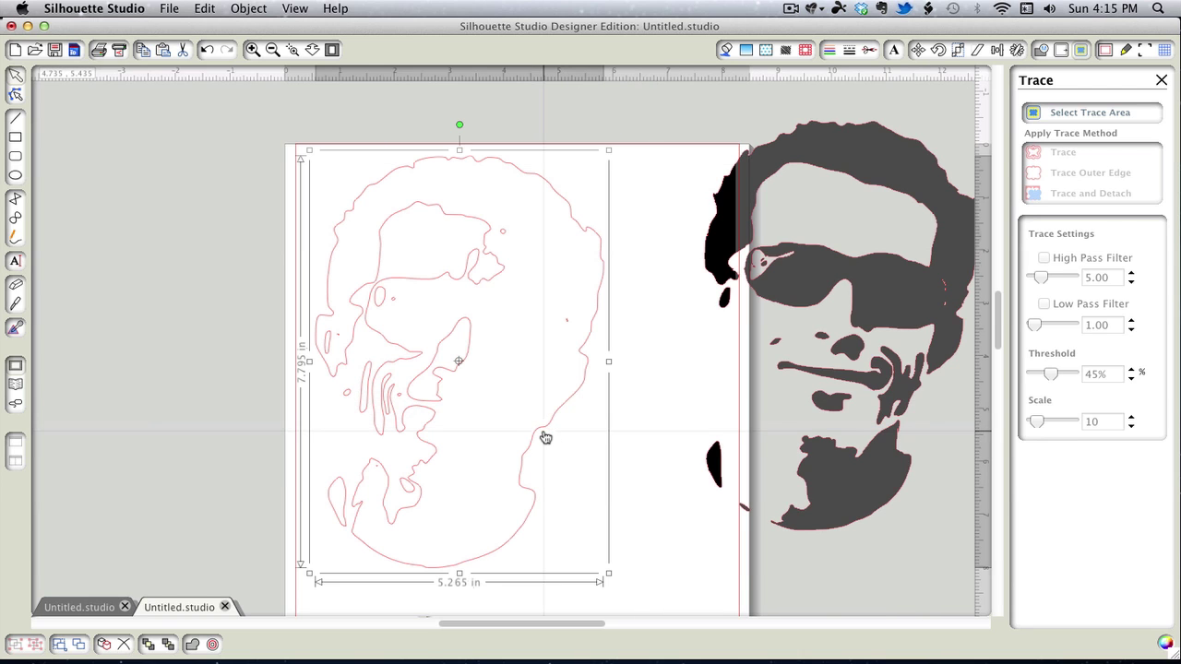
pyautogui.click(726, 49)
pyautogui.click(1039, 149)
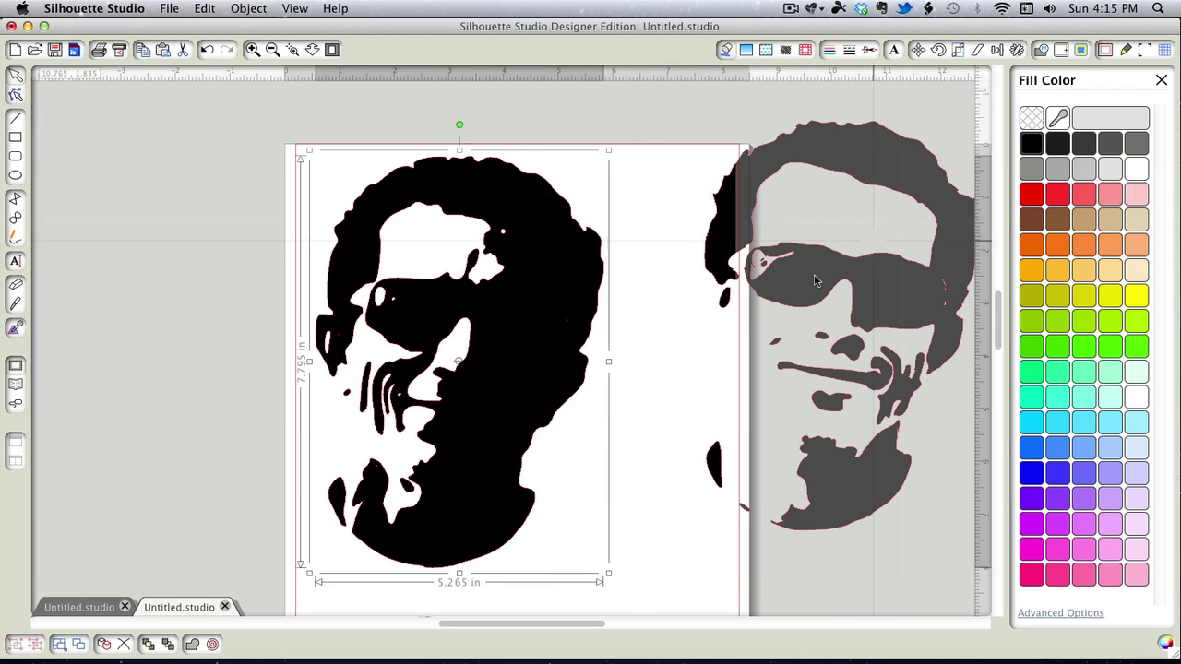
# - Arrange the two black faces side by side on the page
pyautogui.moveTo(534, 346); pyautogui.dragTo(452, 314)
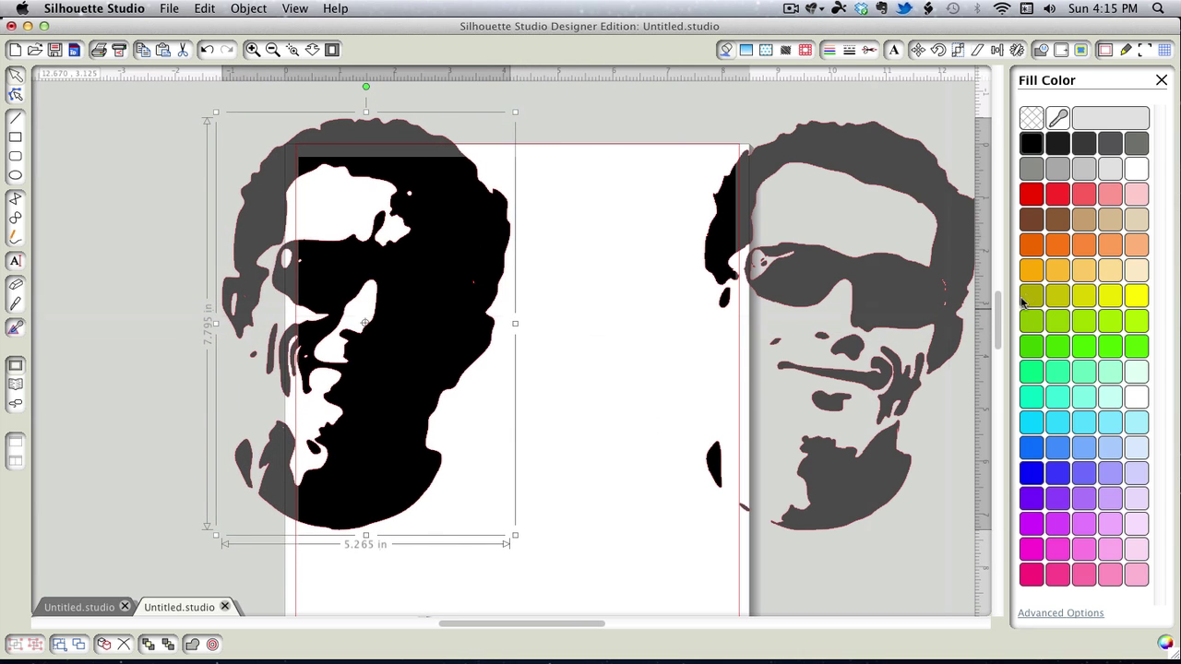
pyautogui.moveTo(904, 303); pyautogui.dragTo(721, 288)
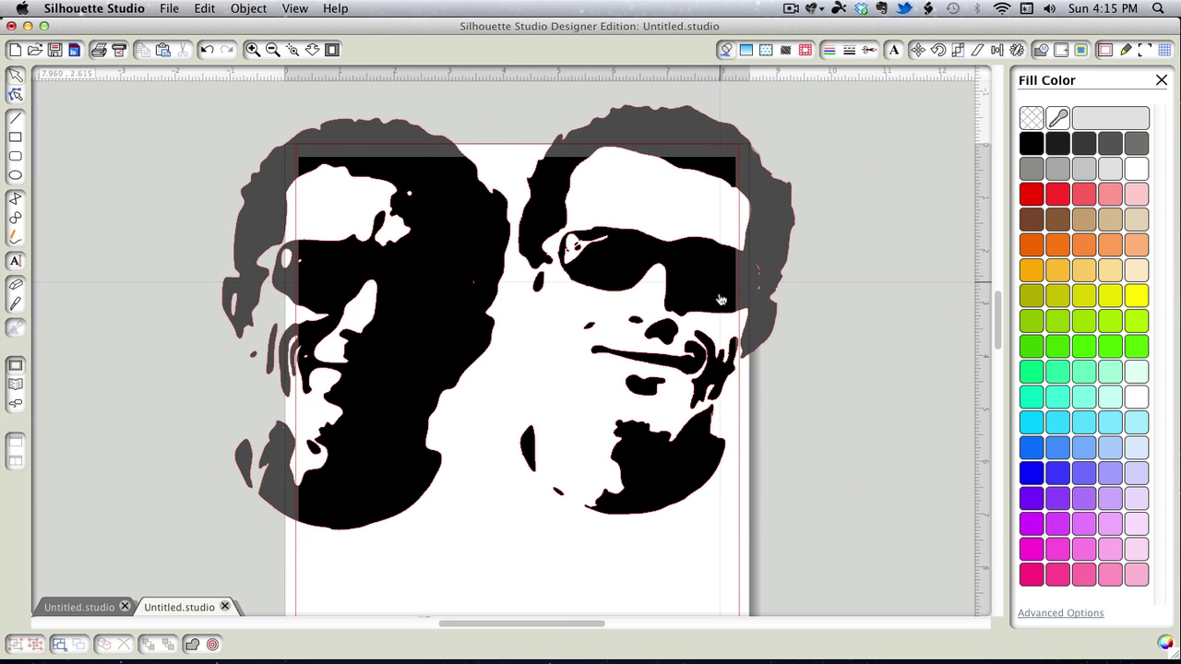
pyautogui.moveTo(426, 368); pyautogui.dragTo(378, 361)
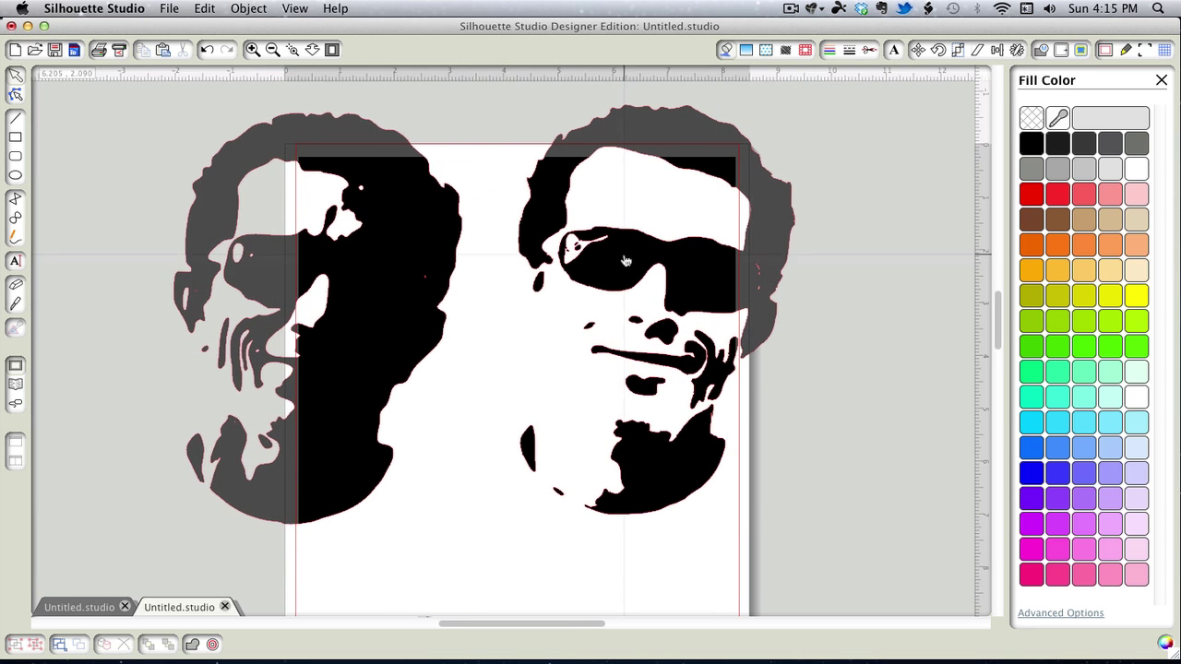
pyautogui.moveTo(683, 406); pyautogui.dragTo(649, 413)
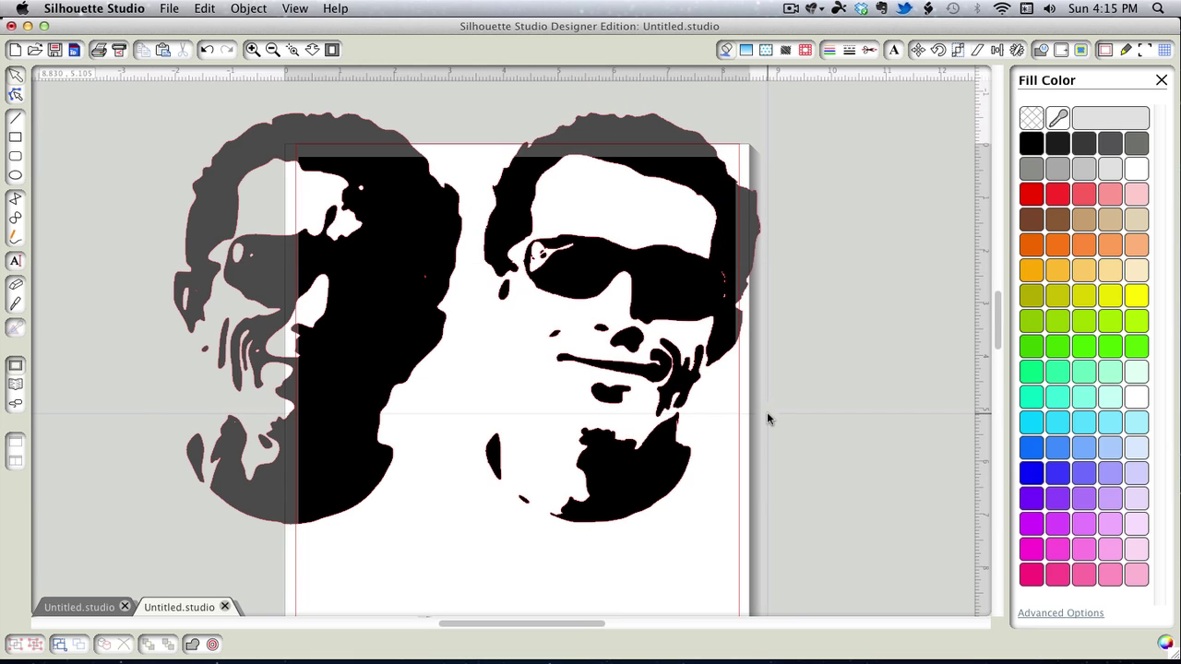